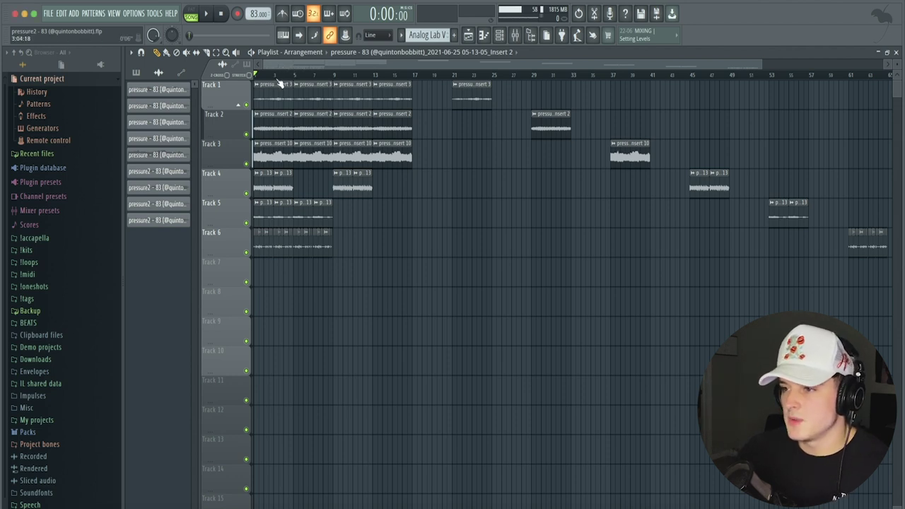
Play the arrangement from the beginning to hear the layered melody tracks
scroll(281, 83, up, 3)
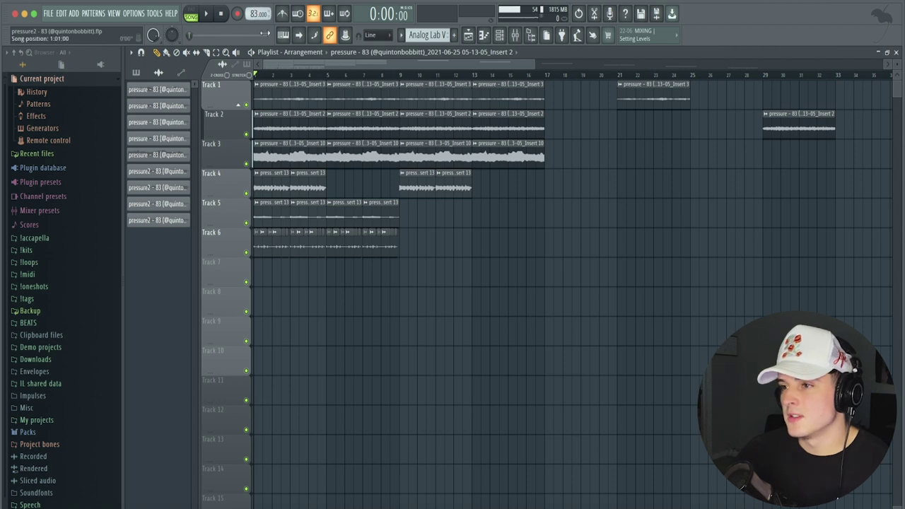
scroll(283, 69, up, 3)
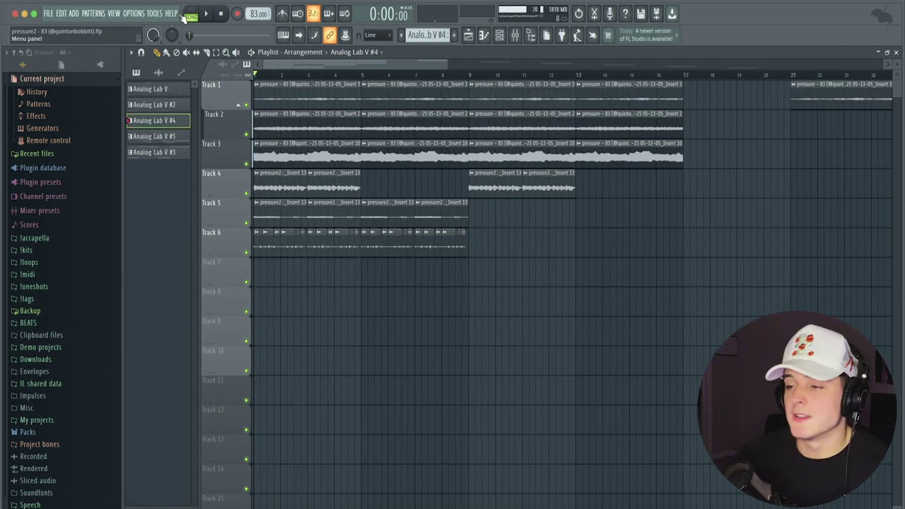
key(space)
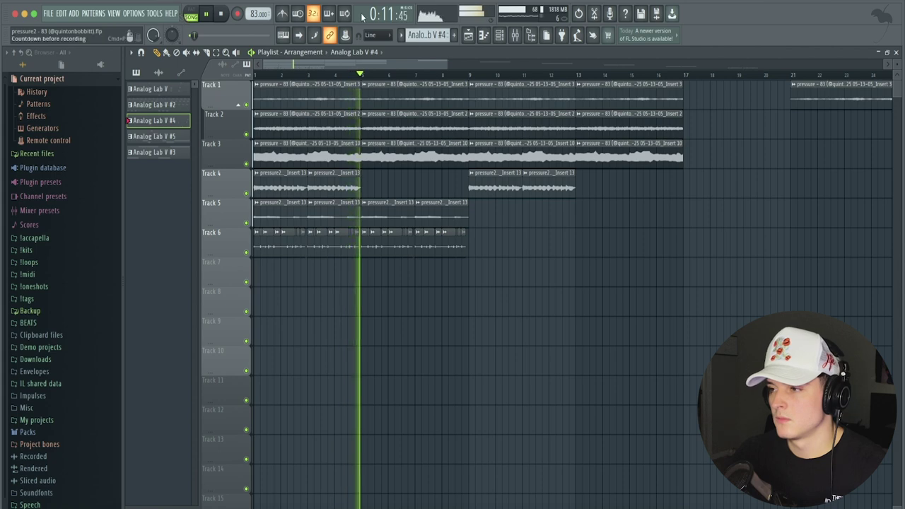
Check which preset is loaded in the first Analog Lab V channel, and close the plugin
click(487, 37)
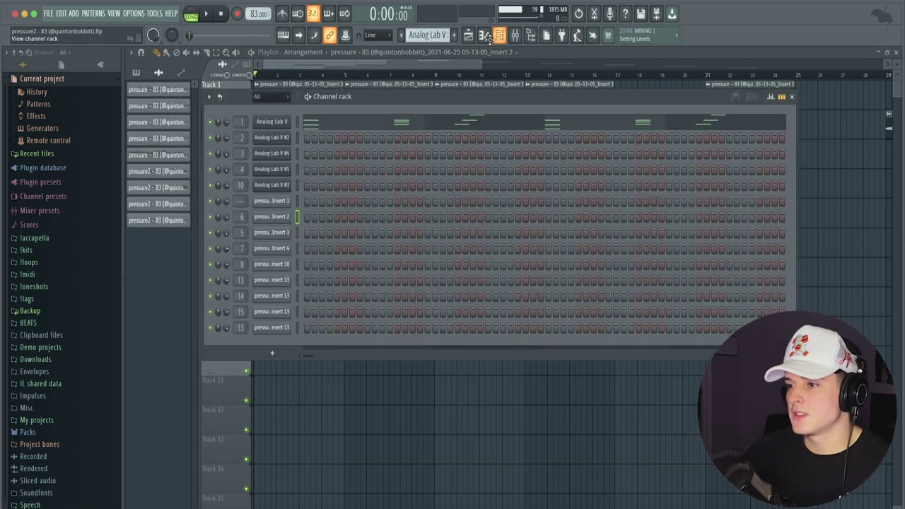
click(275, 129)
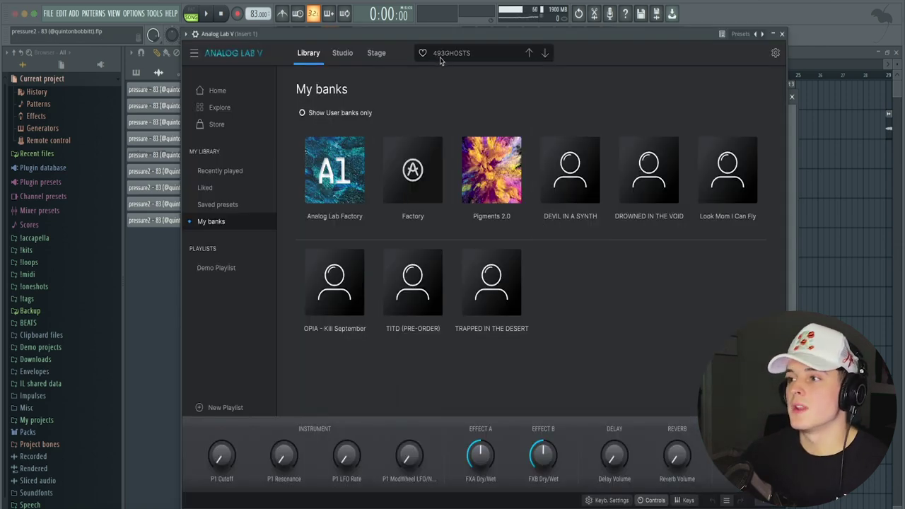
click(782, 33)
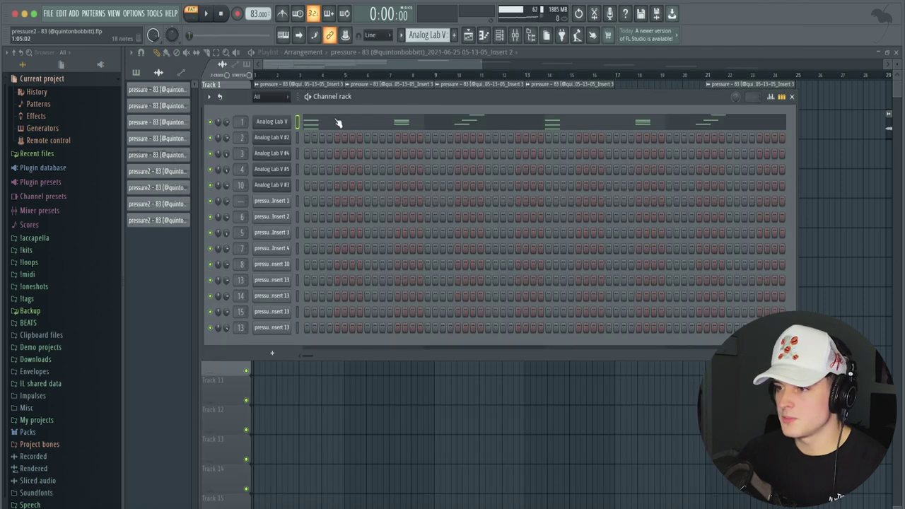
Open the first Analog Lab V channel's notes in the piano roll and highlight its chord notes group by group in bars 1 and 2
click(333, 121)
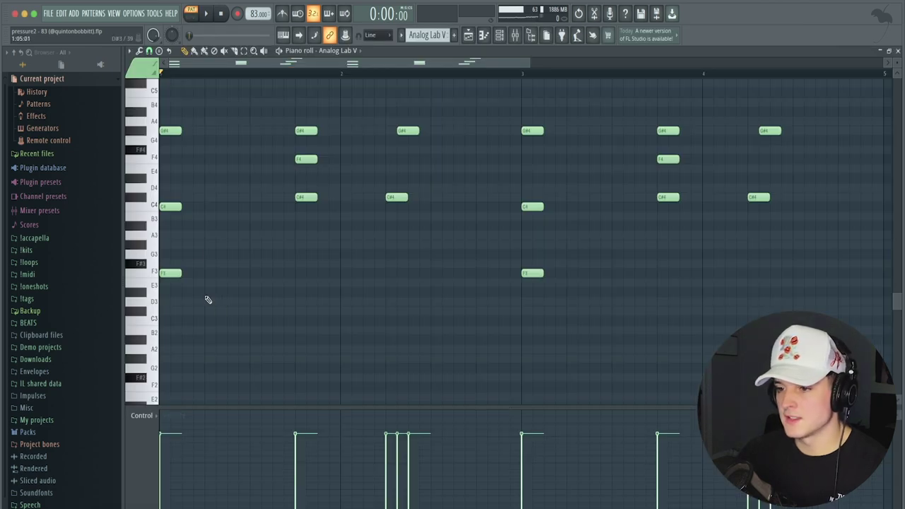
drag(209, 298, 160, 126)
drag(282, 238, 319, 101)
click(318, 282)
scroll(398, 272, up, 3)
drag(398, 273, 433, 132)
drag(327, 330, 302, 217)
drag(378, 342, 433, 139)
click(454, 182)
drag(326, 267, 268, 245)
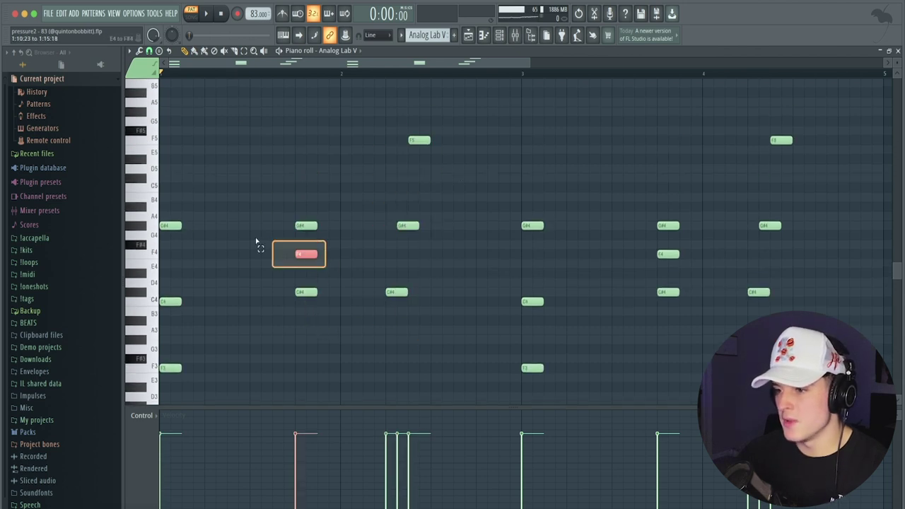
click(431, 156)
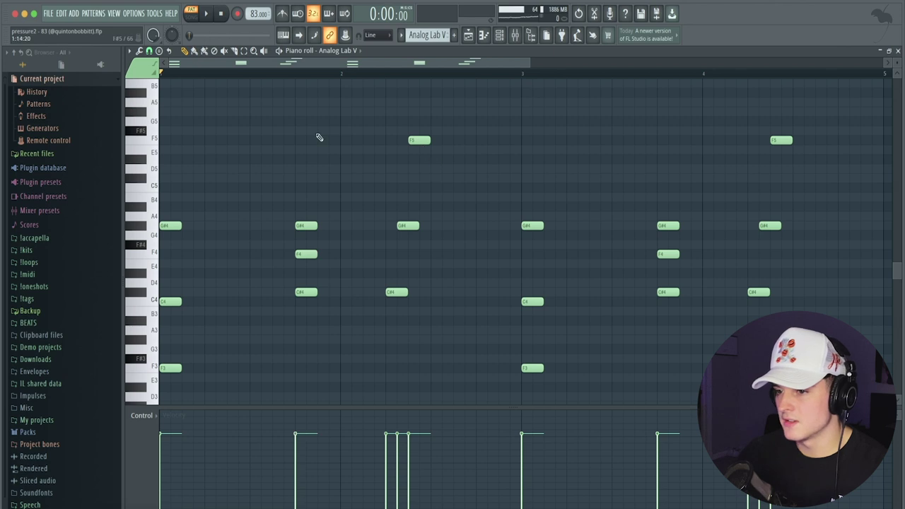
Play the first Analog Lab V pattern, stop it and show the channel rack
key(space)
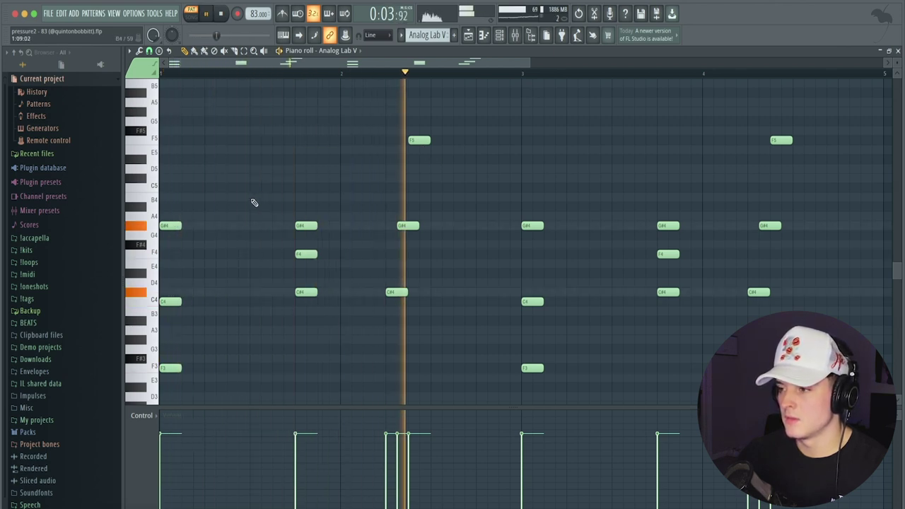
key(space)
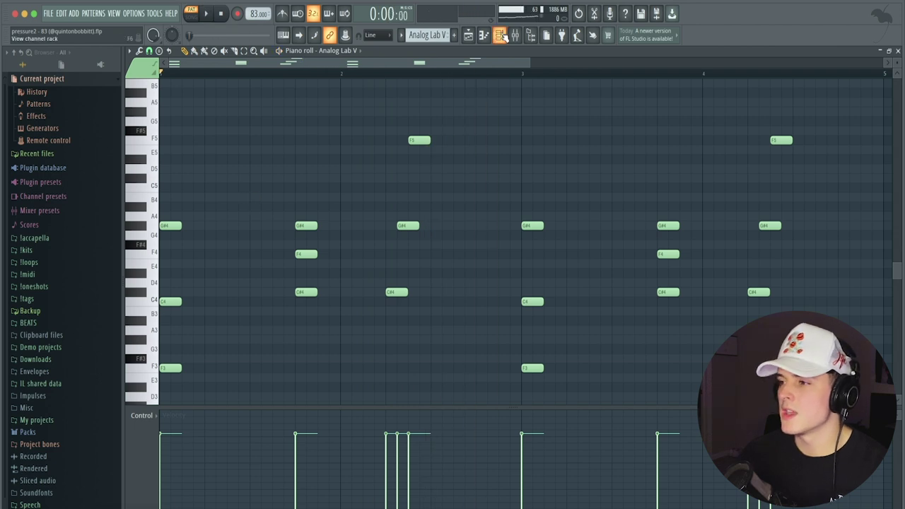
key(F6)
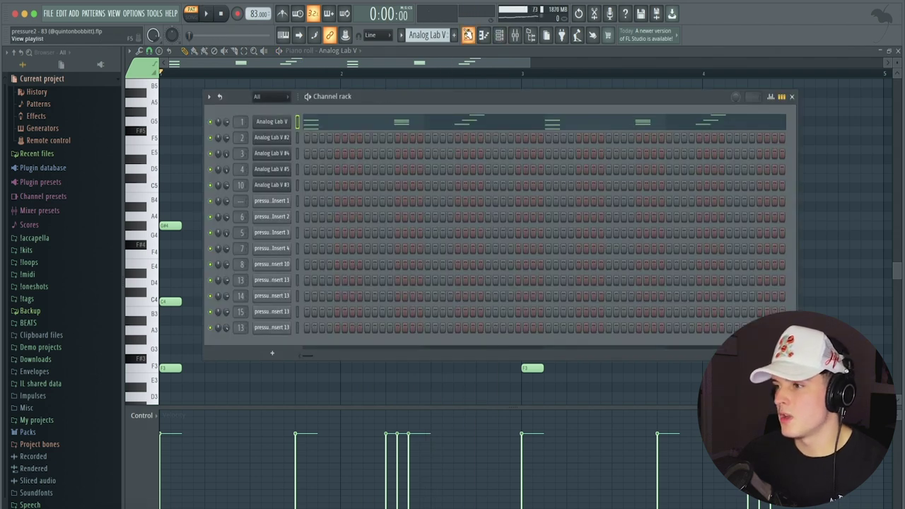
Open the Analog Lab V #2 pattern in the piano roll and highlight its first three arpeggio notes
click(469, 34)
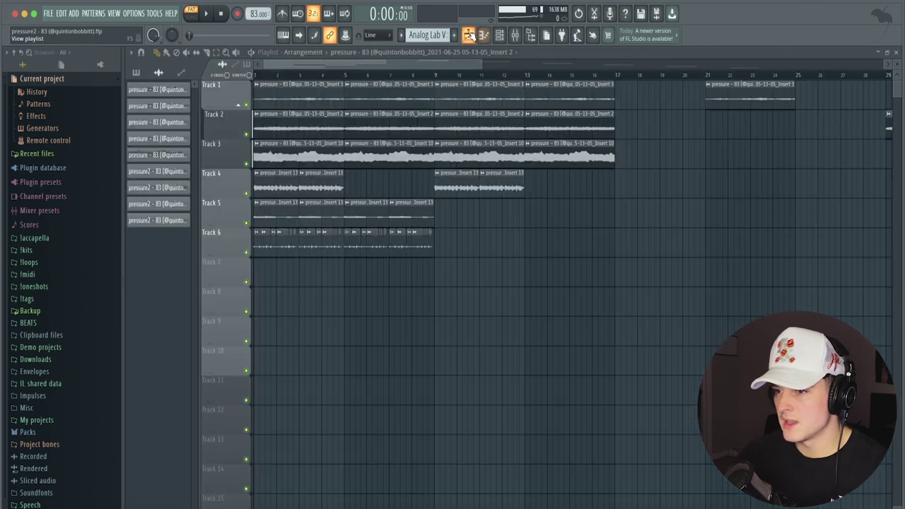
click(154, 105)
click(499, 35)
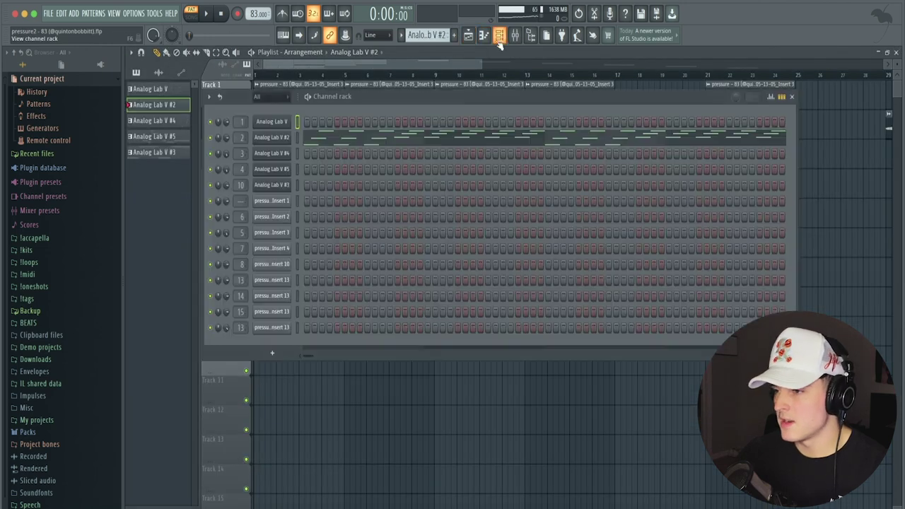
click(373, 142)
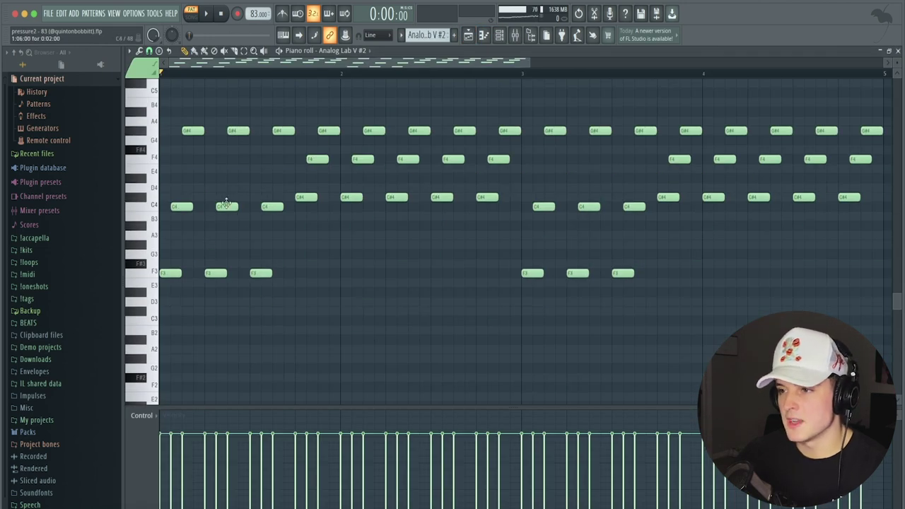
drag(170, 311, 190, 147)
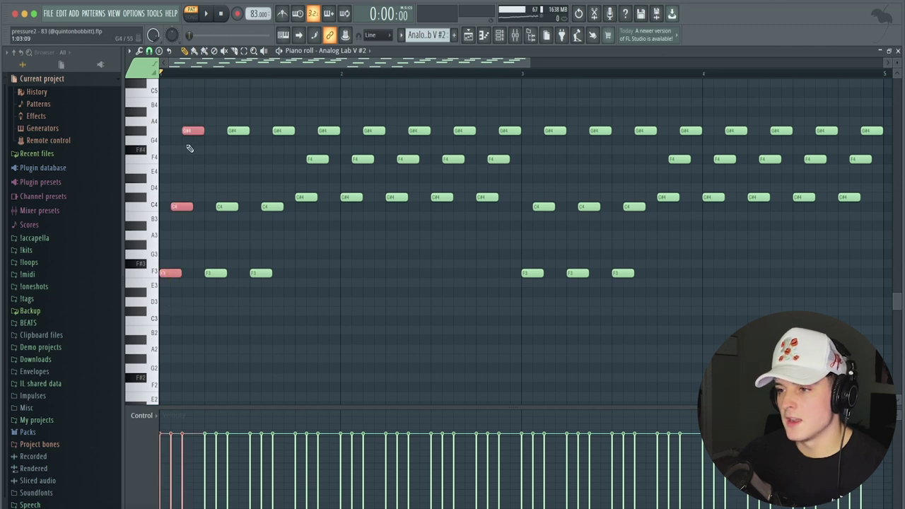
click(219, 236)
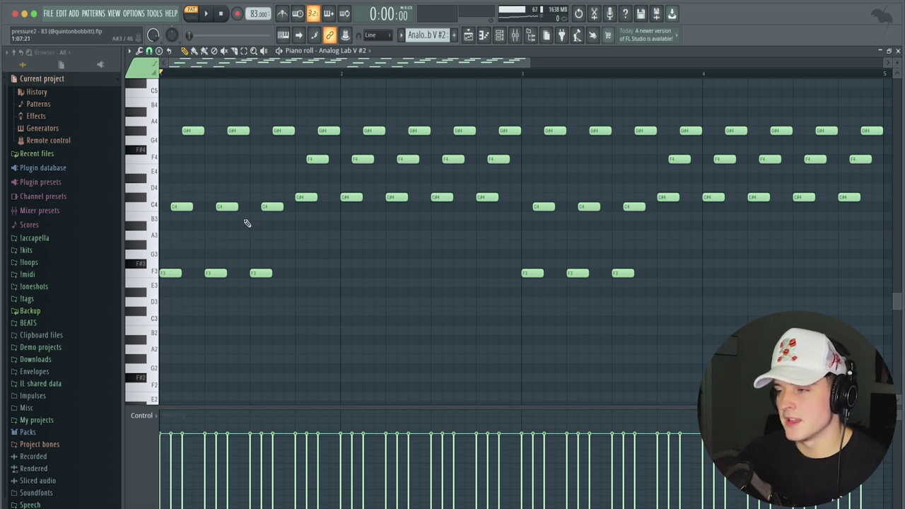
Check the preset loaded in Analog Lab V #2 and play its arpeggio pattern
click(499, 35)
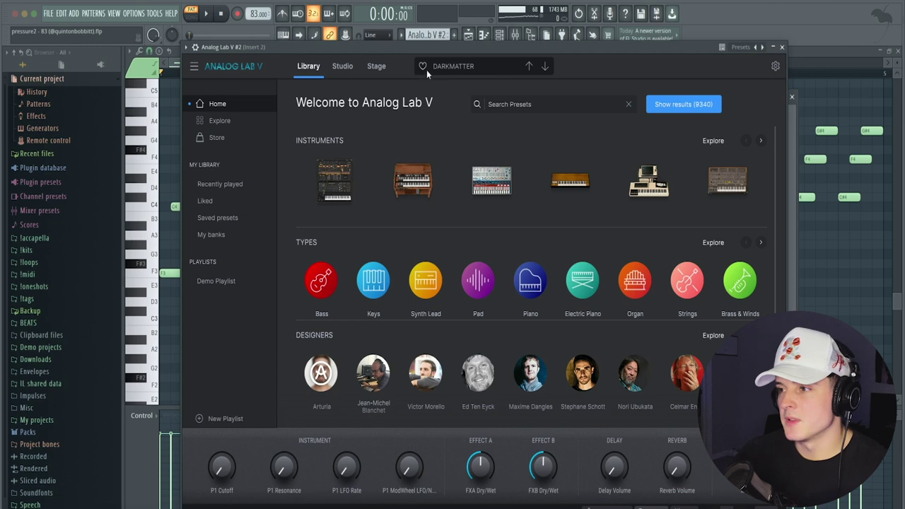
click(782, 48)
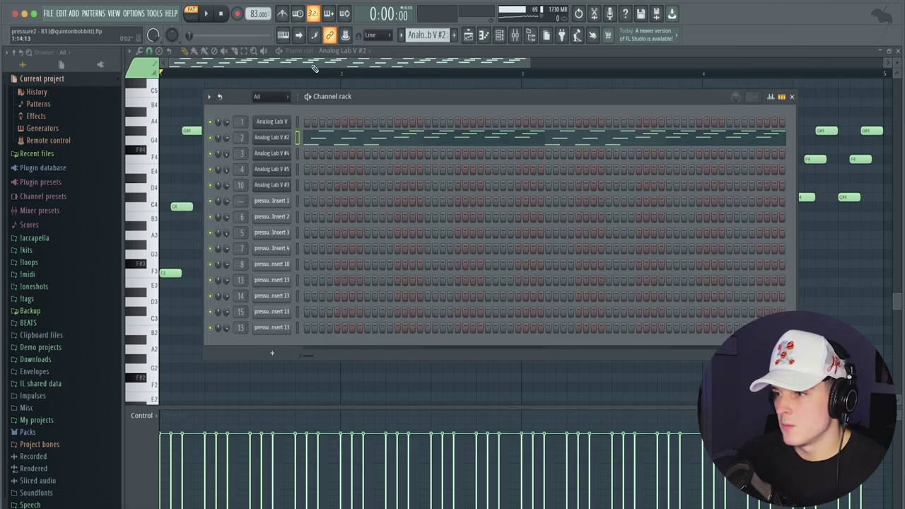
key(F6)
key(space)
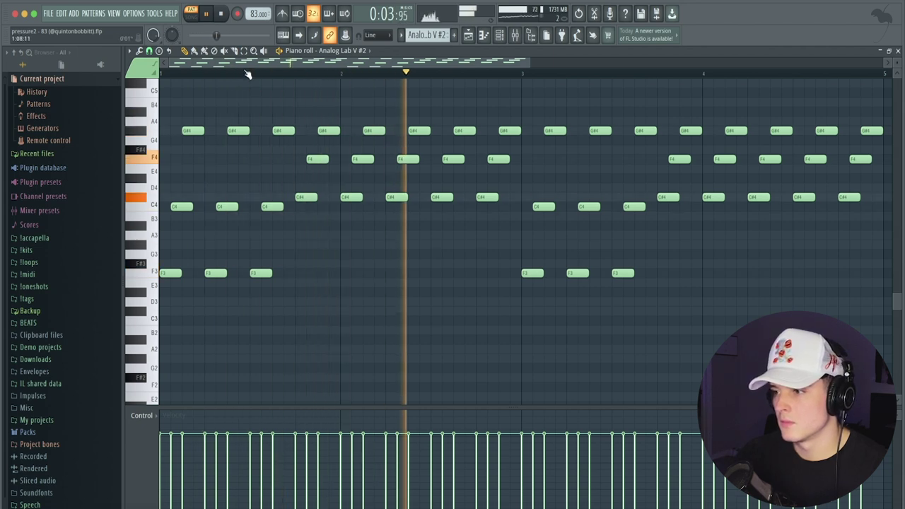
key(space)
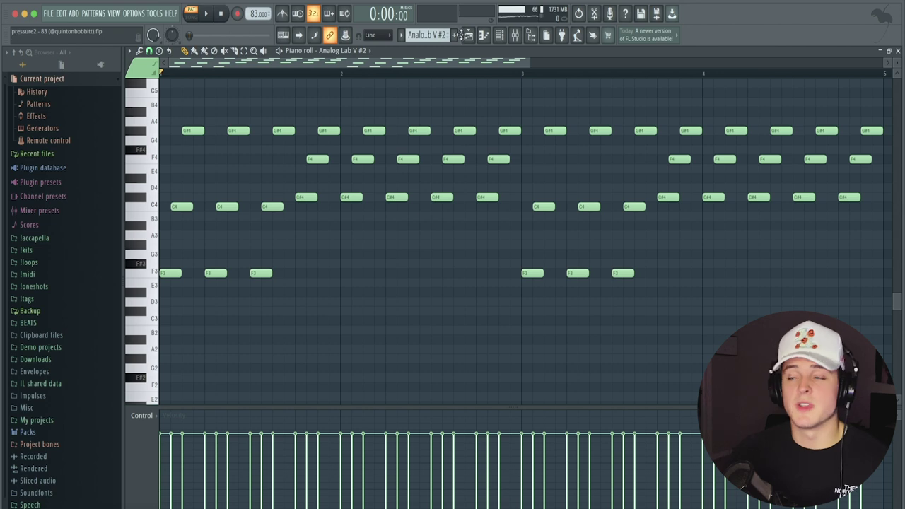
Open the Analog Lab V #4 pattern in the piano roll with its whole melody in view
click(484, 35)
click(171, 121)
key(F7)
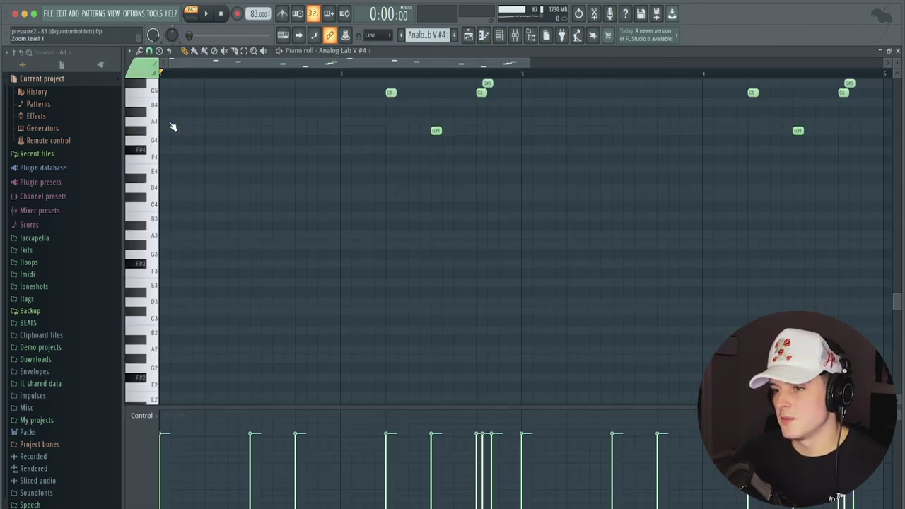
scroll(344, 127, up, 5)
scroll(354, 106, down, 2)
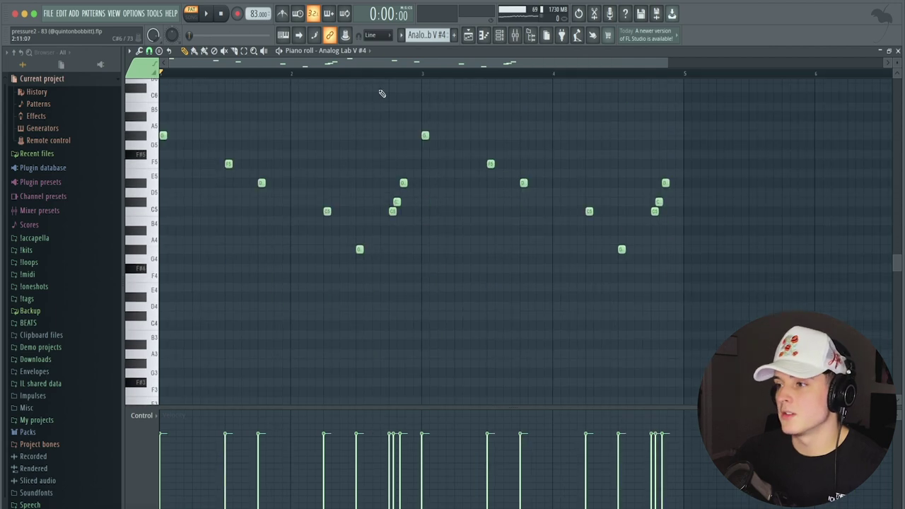
Check the preset loaded in Analog Lab V #4 and play its melody pattern
key(F6)
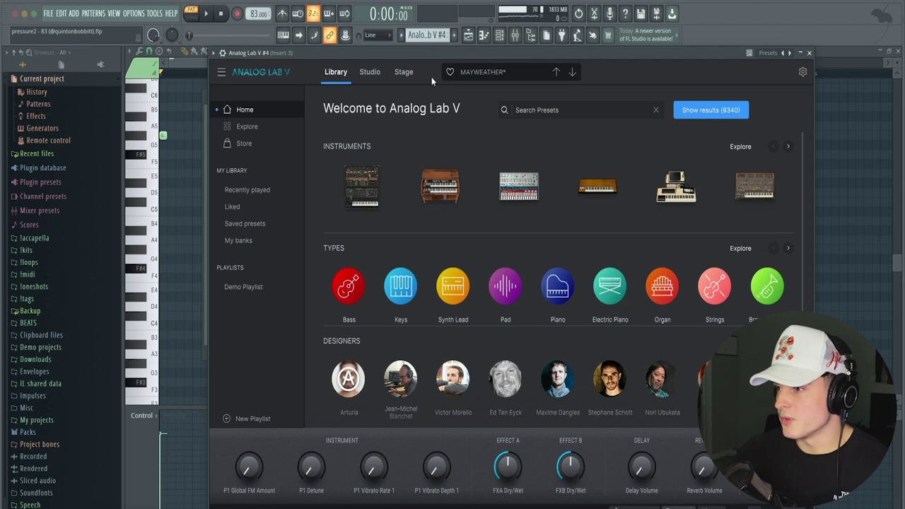
click(810, 53)
key(F6)
key(space)
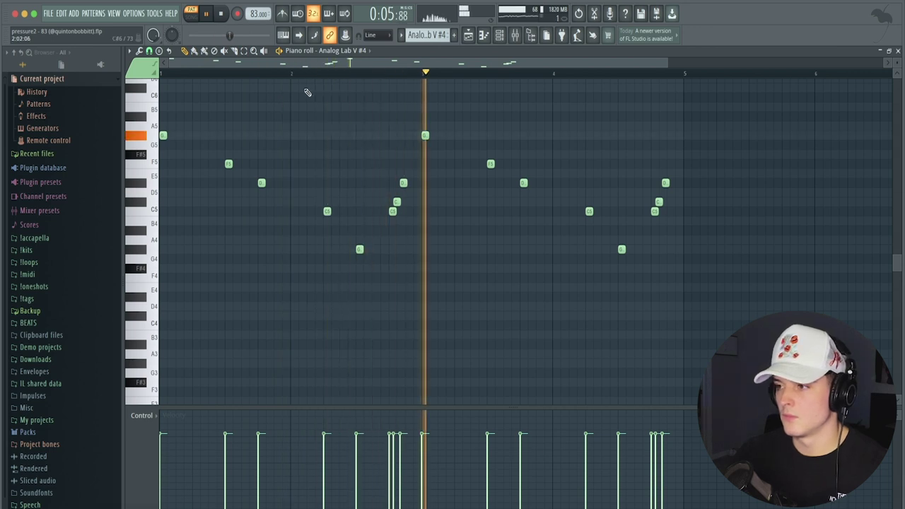
key(space)
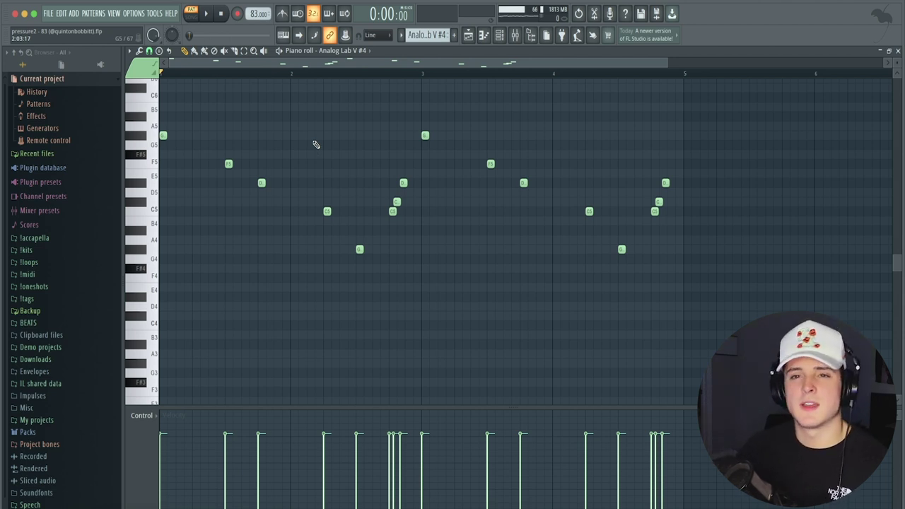
Open the Analog Lab V #5 pattern in the piano roll to examine its notes
click(471, 37)
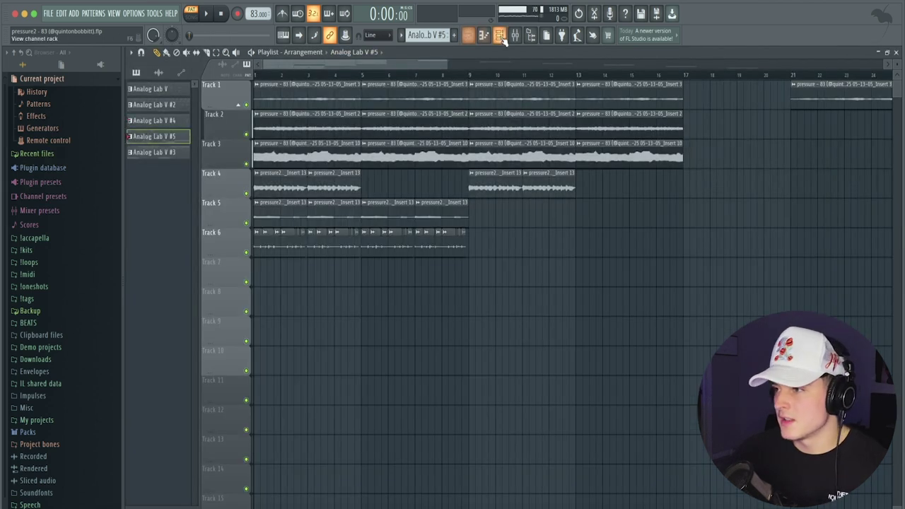
click(499, 34)
click(321, 172)
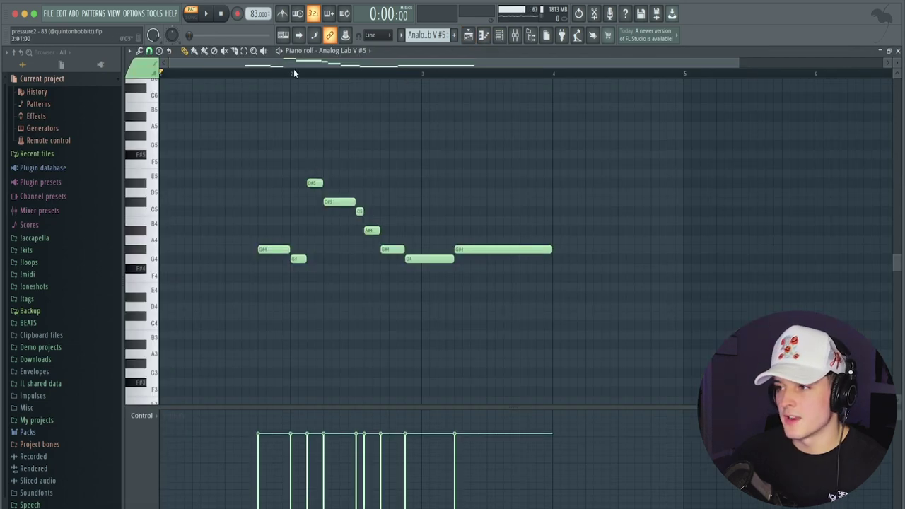
Open the Analog Lab V #3 pattern in the piano roll and play its long sustained notes
click(468, 35)
click(179, 154)
click(499, 35)
click(311, 179)
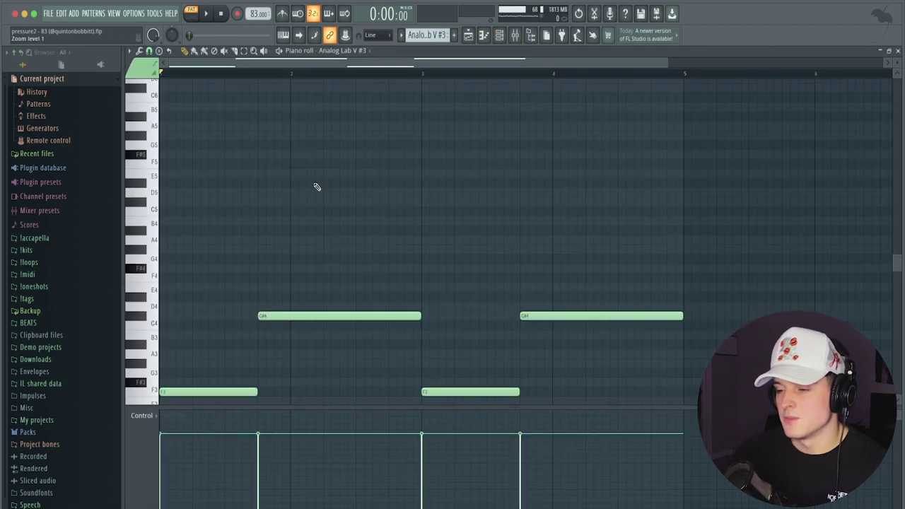
key(space)
scroll(319, 186, down, 3)
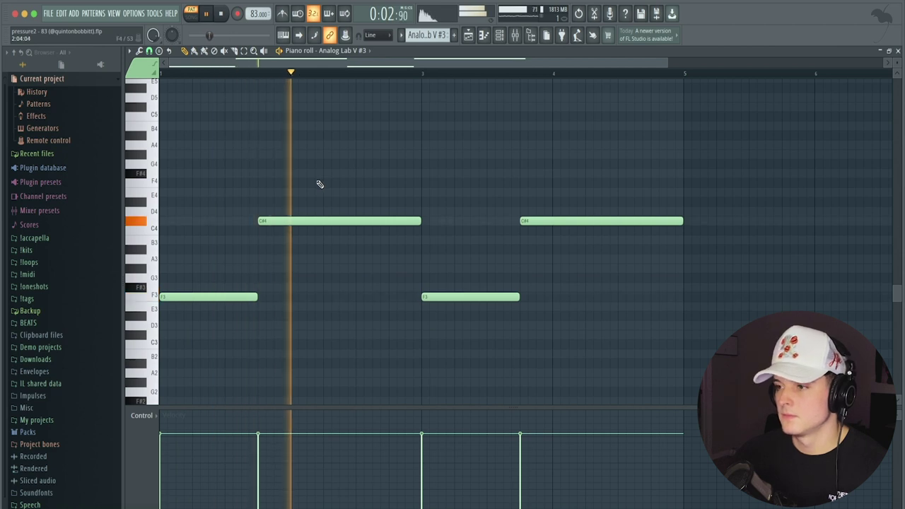
key(space)
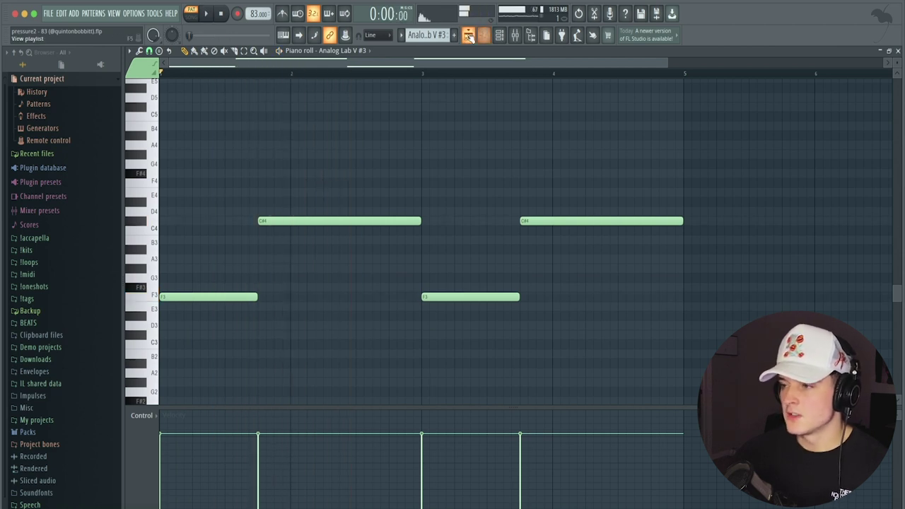
Return to the playlist in song mode and leave only tracks 1, 2 and 3 unmuted
click(468, 35)
key(l)
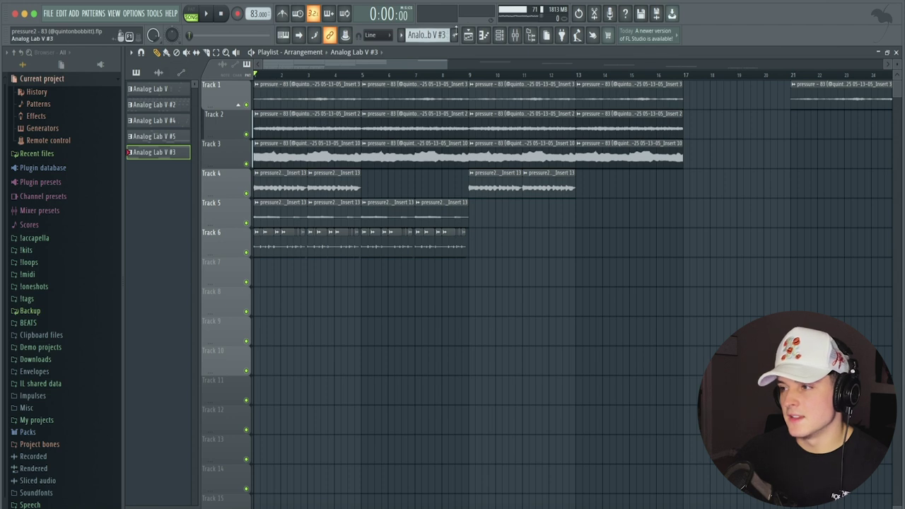
ctrl+click(246, 105)
click(246, 135)
click(246, 164)
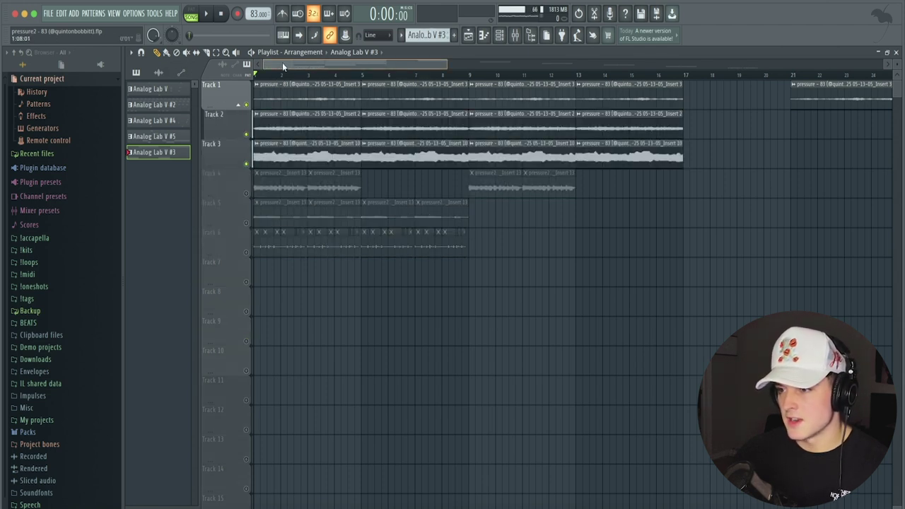
scroll(317, 76, up, 1)
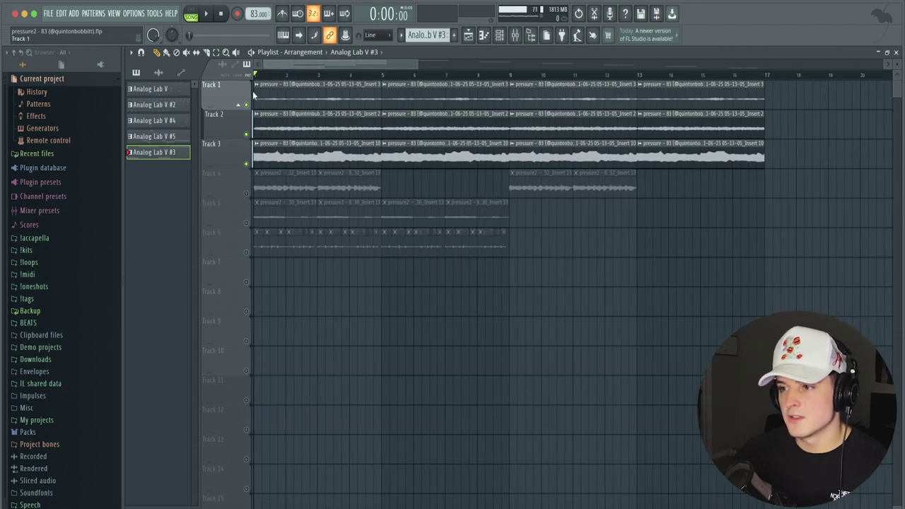
Solo track 1 and open the sample settings of its first audio clip
ctrl+click(246, 104)
double_click(284, 83)
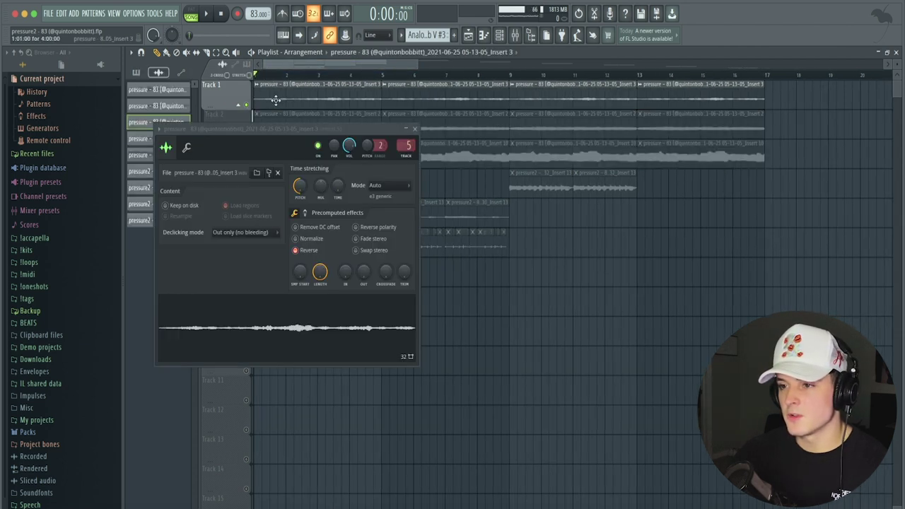
Play the original Analog Lab V #4 pattern in pattern mode and return to song mode
click(136, 73)
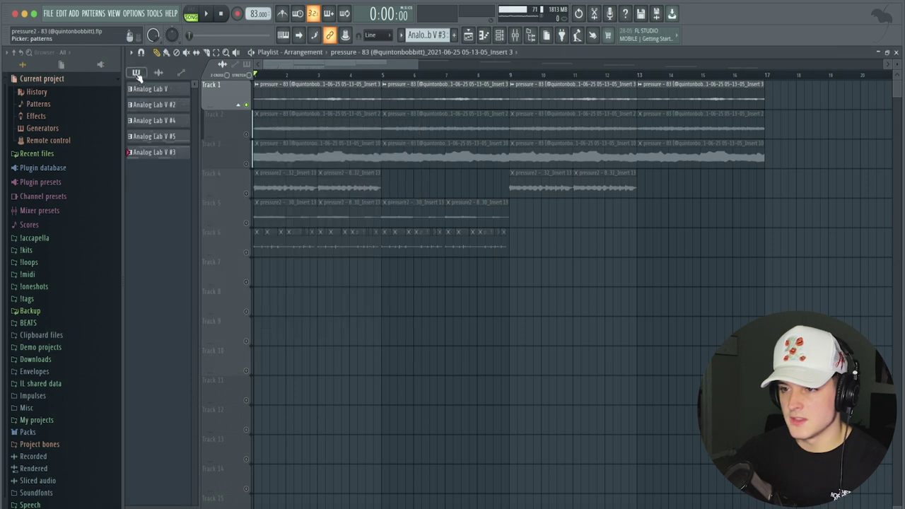
click(151, 120)
click(199, 16)
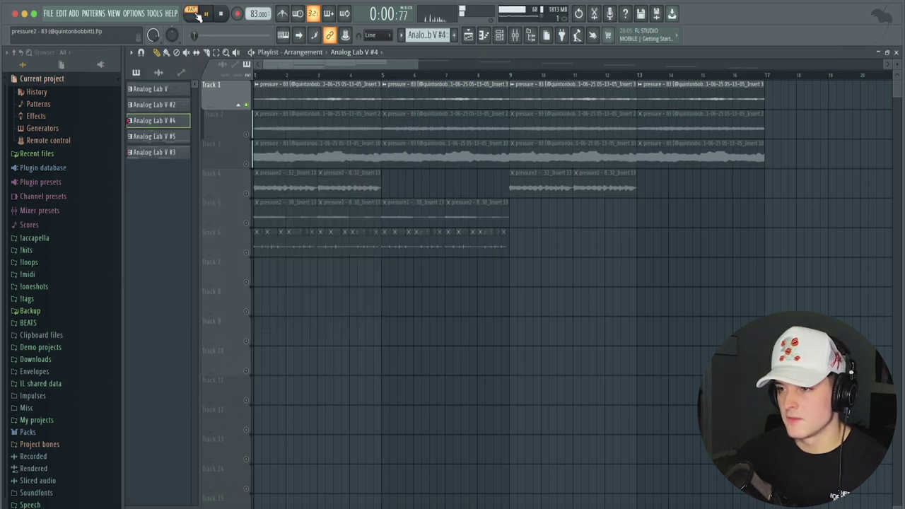
click(198, 16)
Check the sample settings of track 1's first clip and play the soloed track from the start
double_click(290, 92)
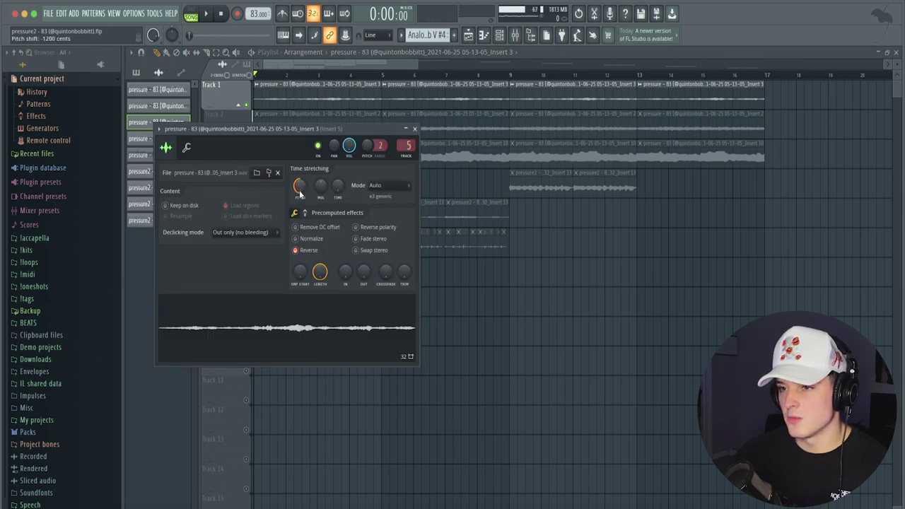
click(416, 129)
scroll(318, 73, up, 2)
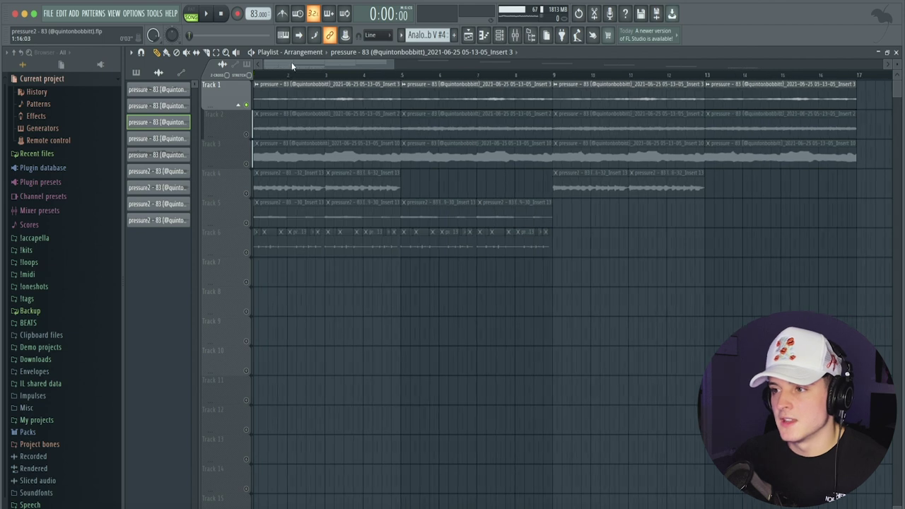
key(space)
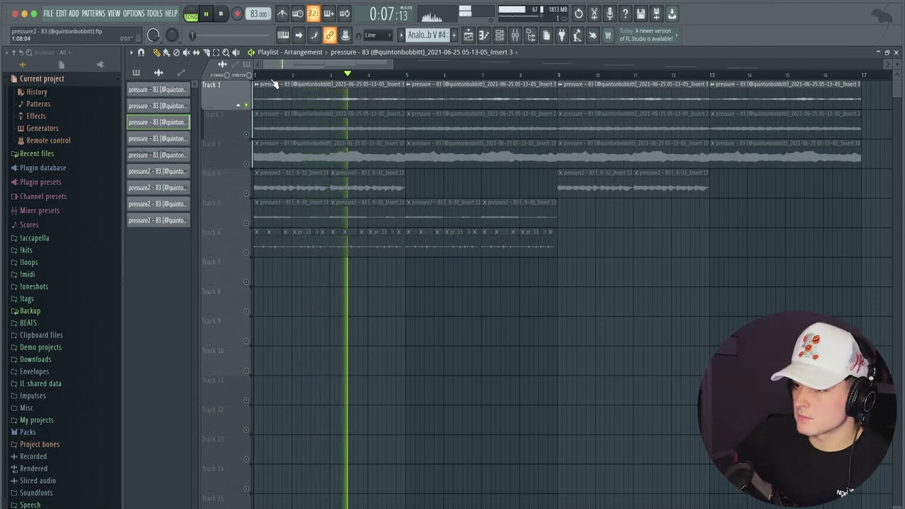
key(space)
Unmute tracks 1, 2 and 3 while keeping the remaining tracks muted
click(247, 134)
click(246, 105)
click(247, 109)
right_click(246, 163)
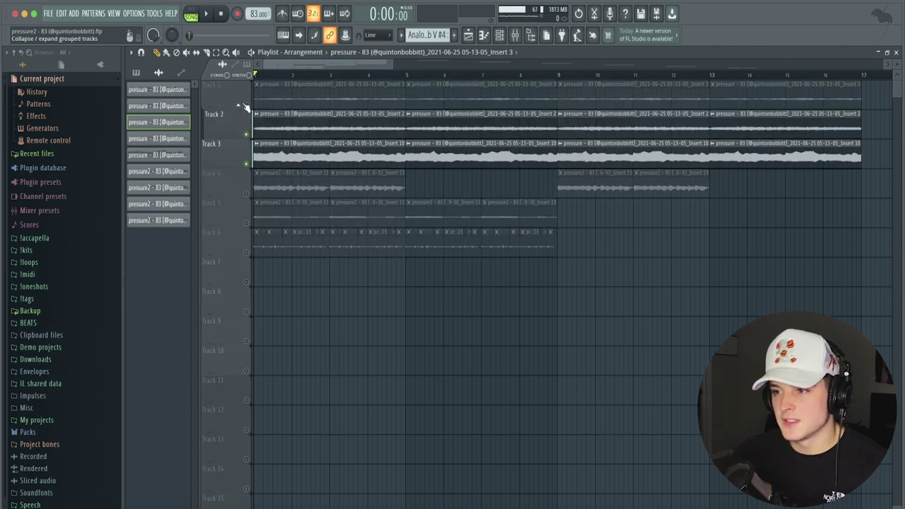
click(242, 105)
Play tracks 1 to 3 together and examine the sample settings of track 1's first clip
key(space)
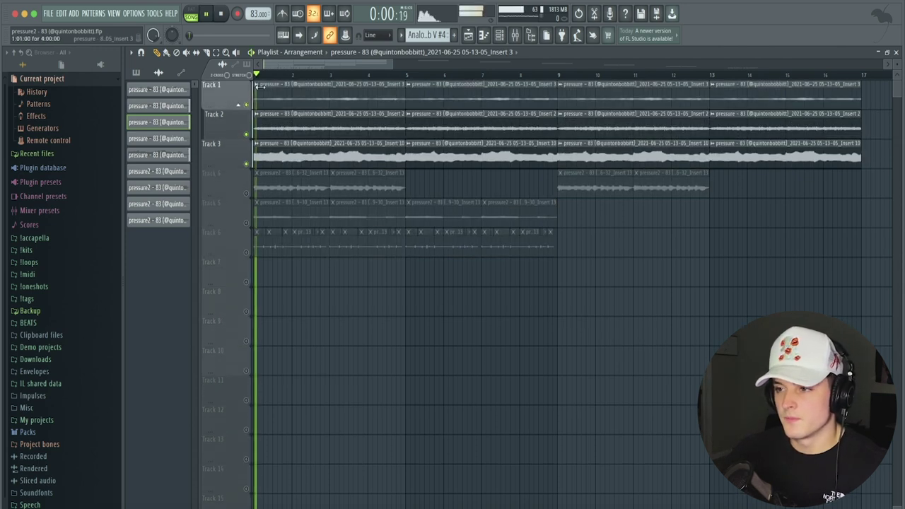
scroll(278, 77, up, 3)
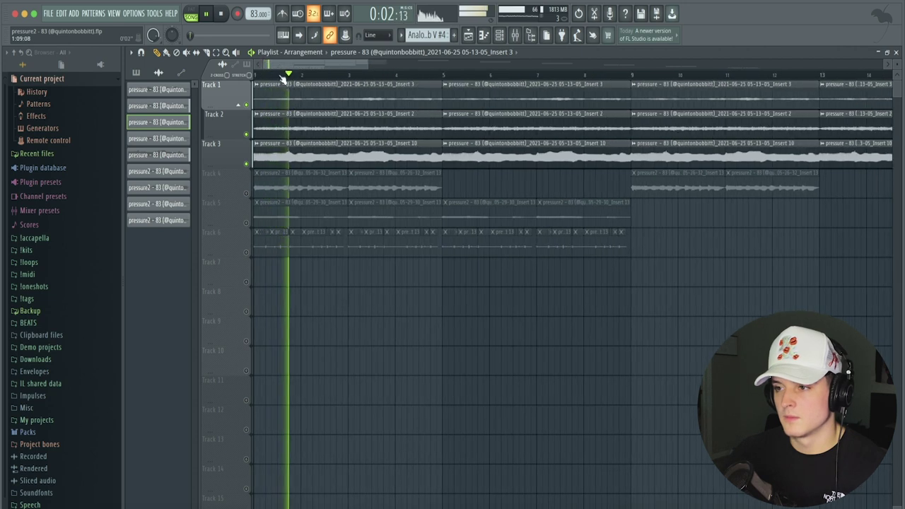
double_click(285, 89)
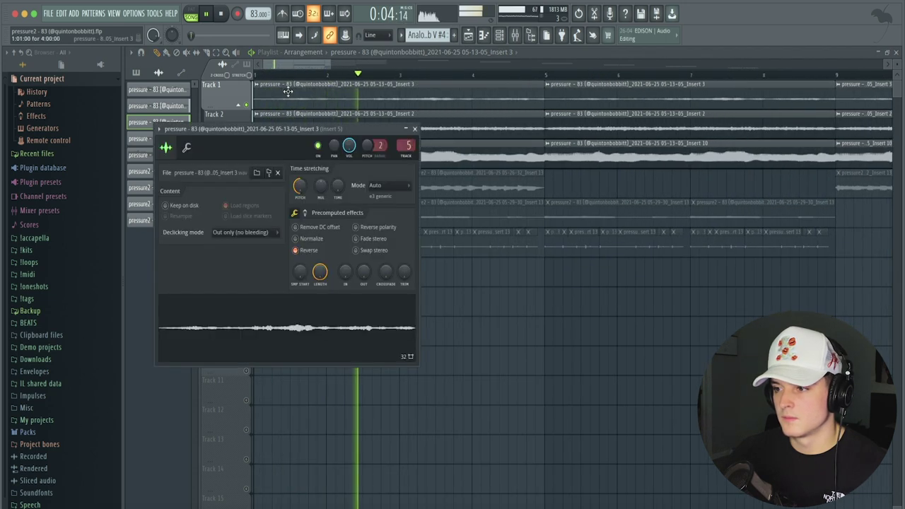
click(188, 148)
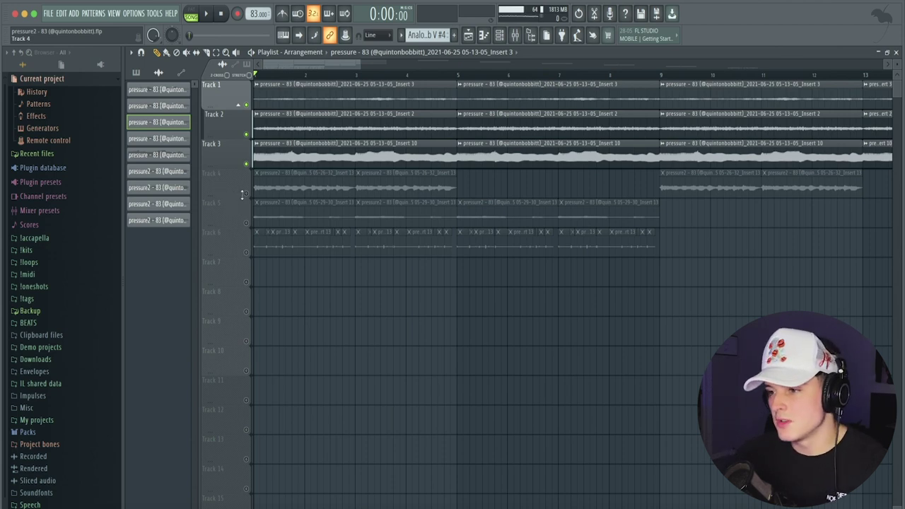
Solo track 4 and open the sample settings of its second audio clip
click(247, 194)
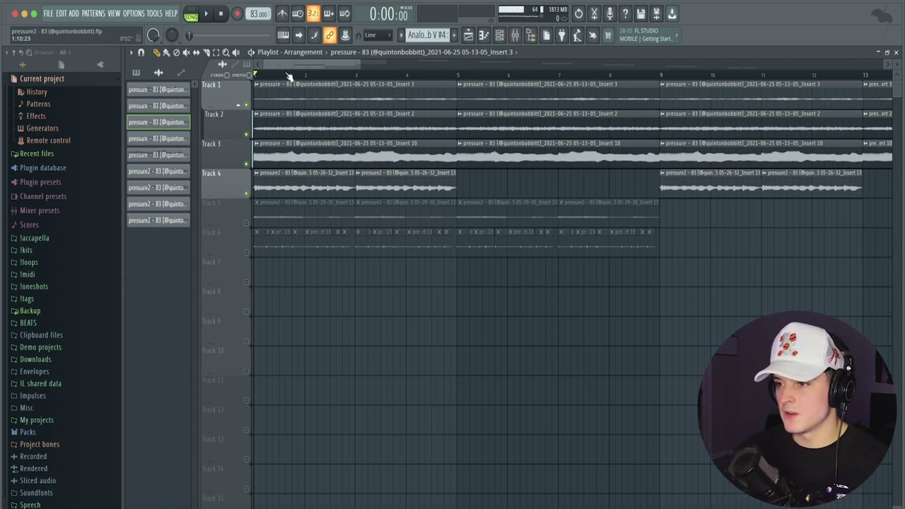
scroll(289, 76, up, 1)
click(244, 188)
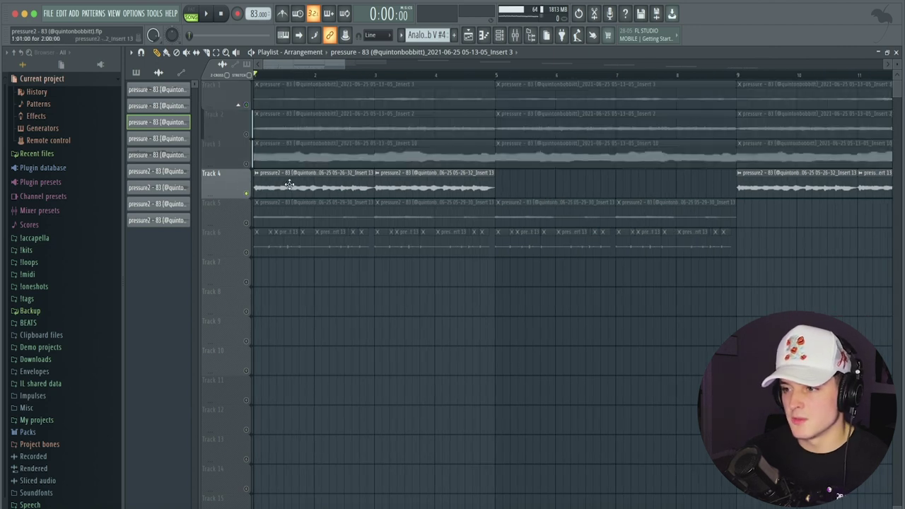
double_click(430, 185)
click(439, 157)
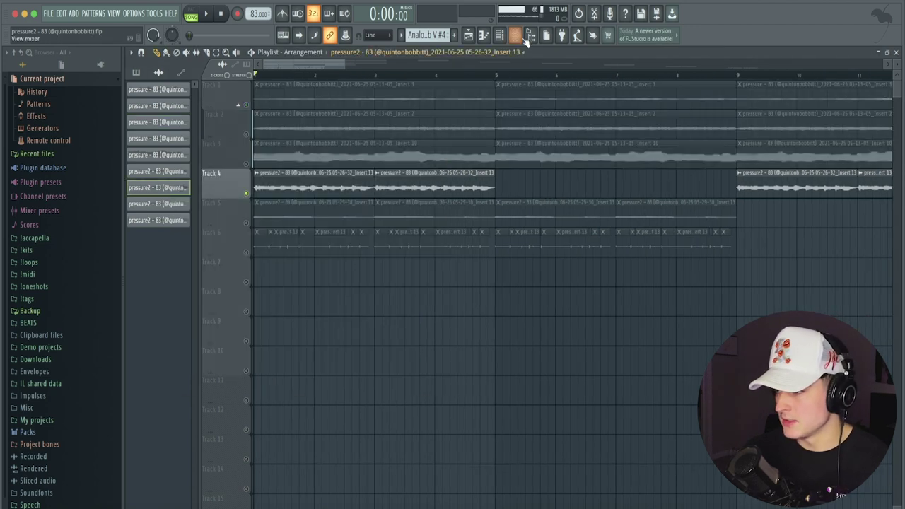
Open the mixer at Insert 14 to examine track 4's effect chain and play the track
click(515, 34)
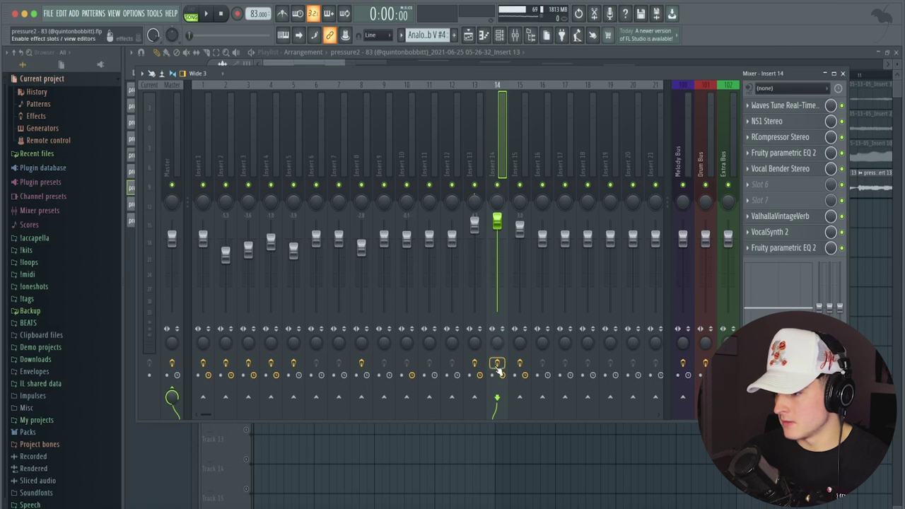
key(space)
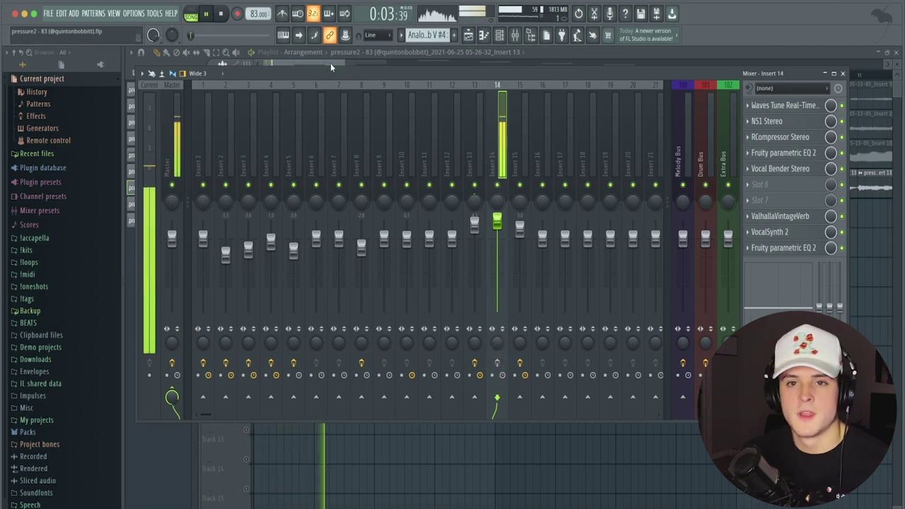
key(space)
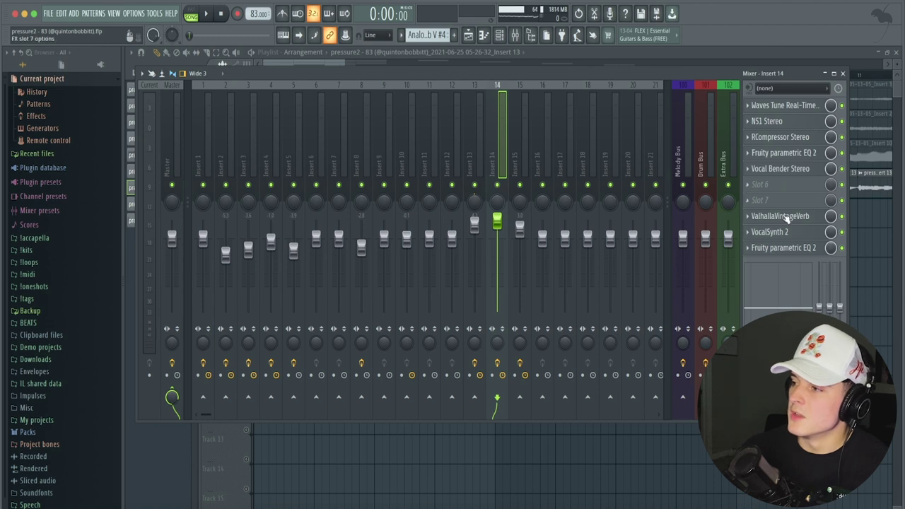
Return to the playlist, play soloed track 4 and revisit its mixer effects
click(283, 61)
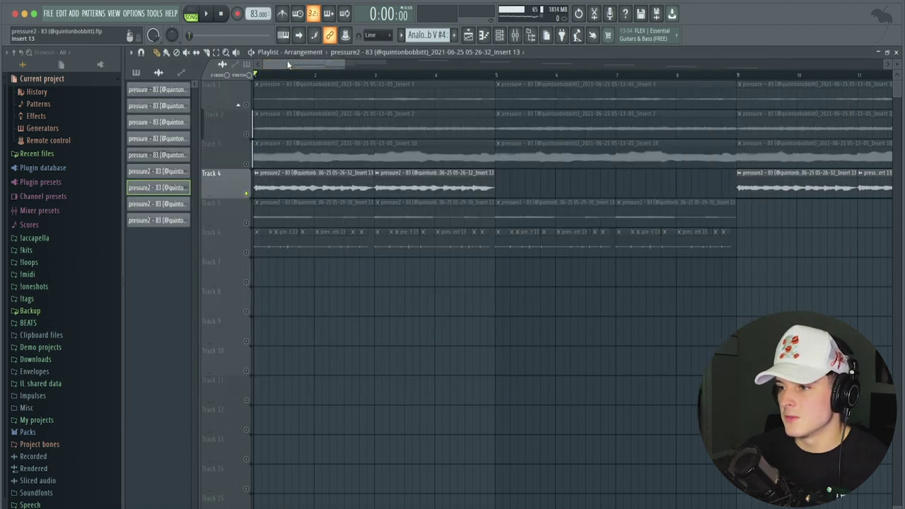
key(space)
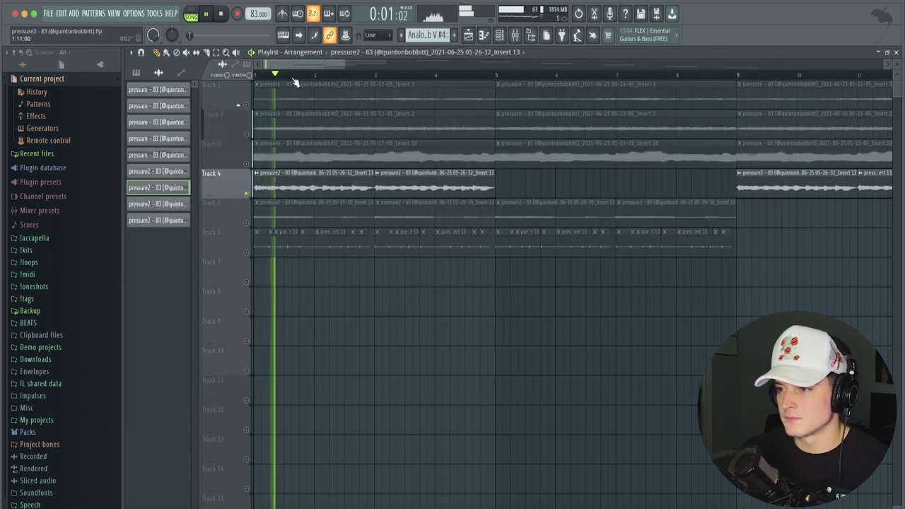
scroll(296, 78, down, 2)
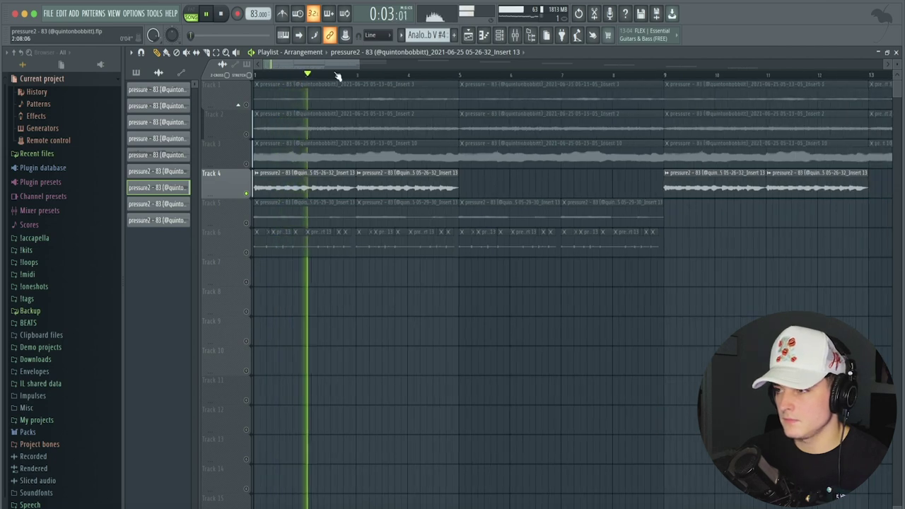
click(530, 35)
click(768, 248)
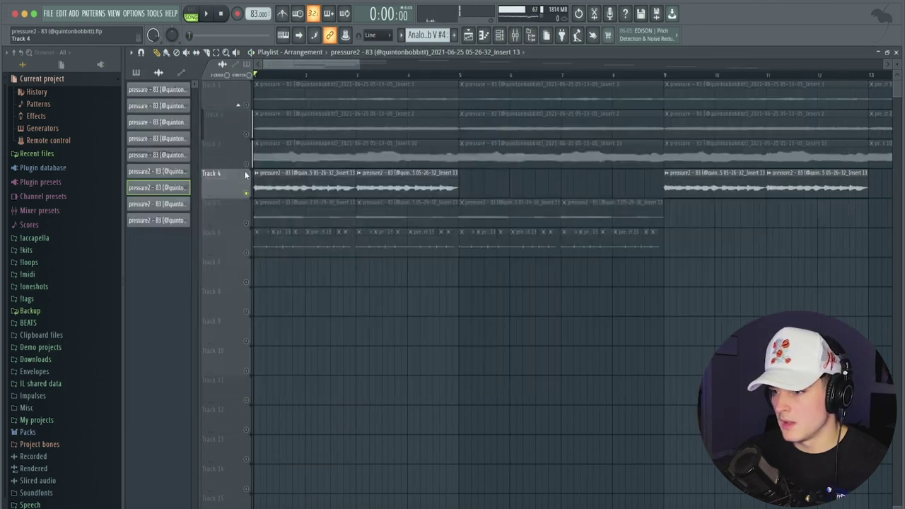
Unmute tracks 1 to 3 alongside track 4 and play the four layers together
drag(246, 164, 246, 110)
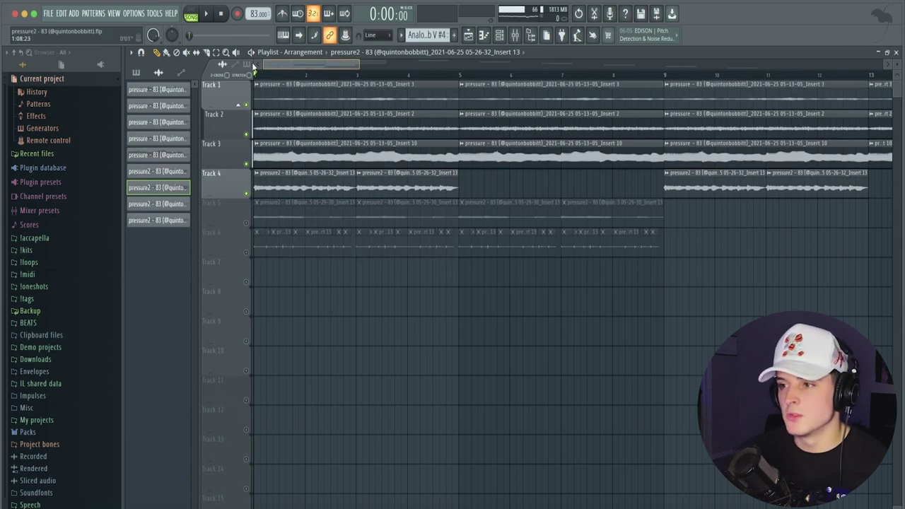
key(space)
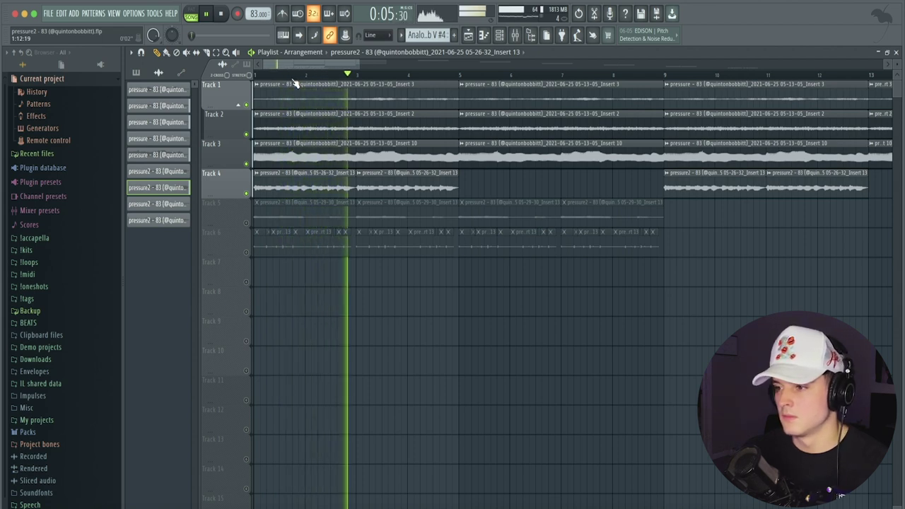
key(space)
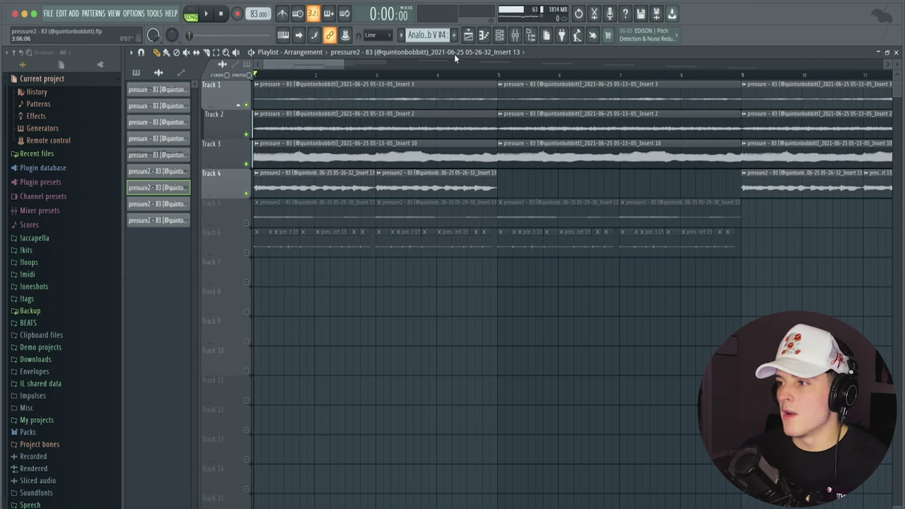
Solo track 5 and open Vocal Bender Stereo on its mixer track, Insert 15
click(246, 223)
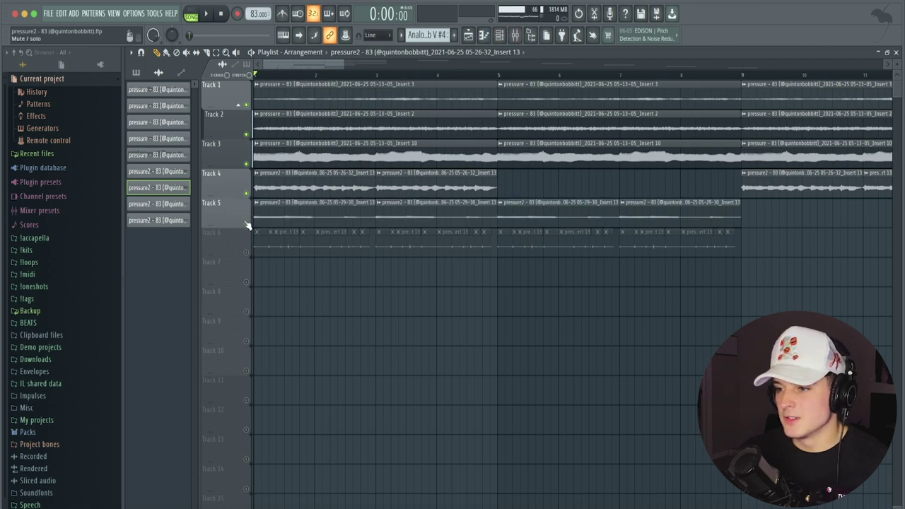
right_click(247, 223)
double_click(289, 212)
key(F9)
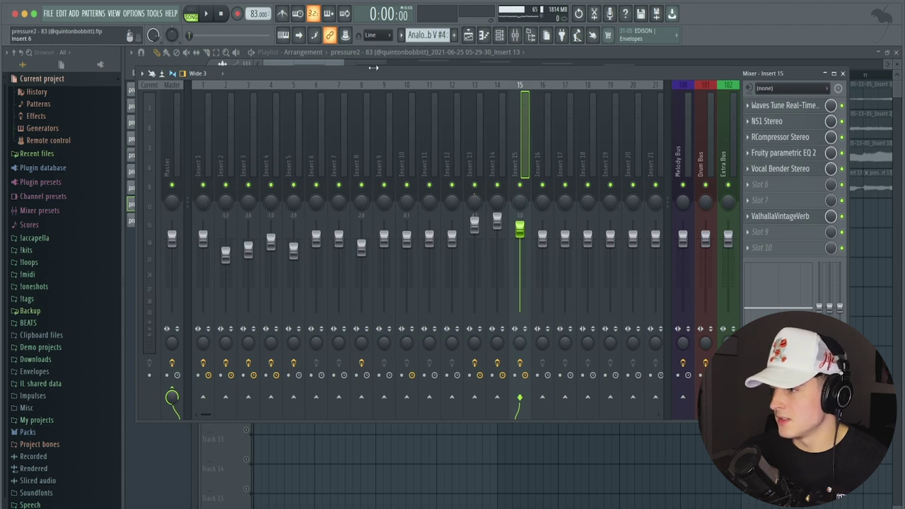
click(779, 170)
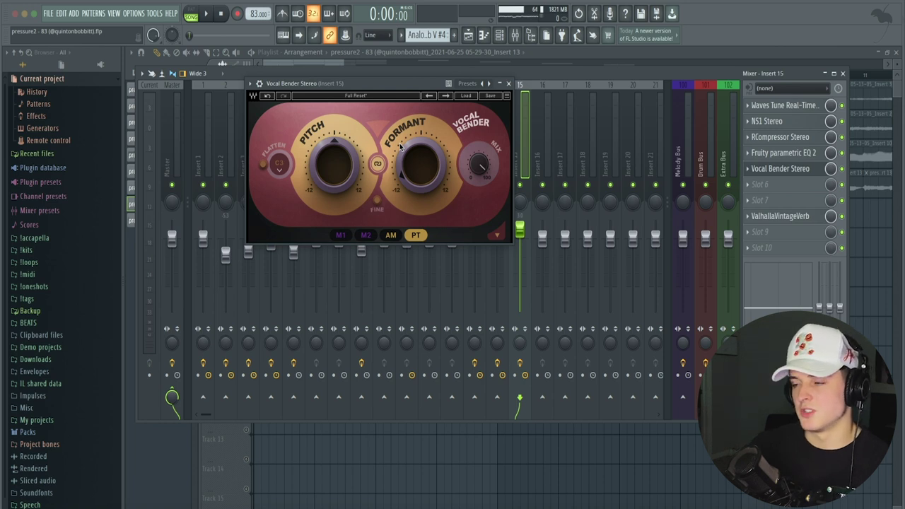
Return to the playlist and play soloed track 5 from the start
key(F5)
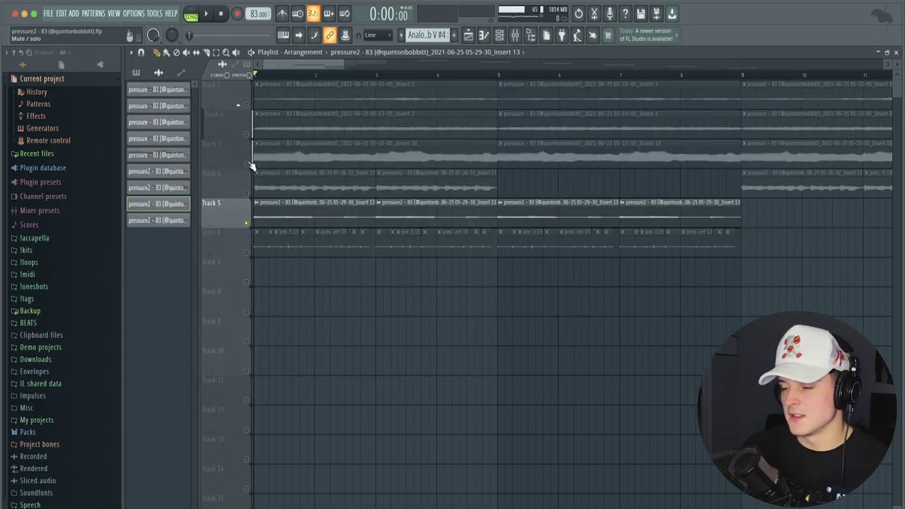
key(space)
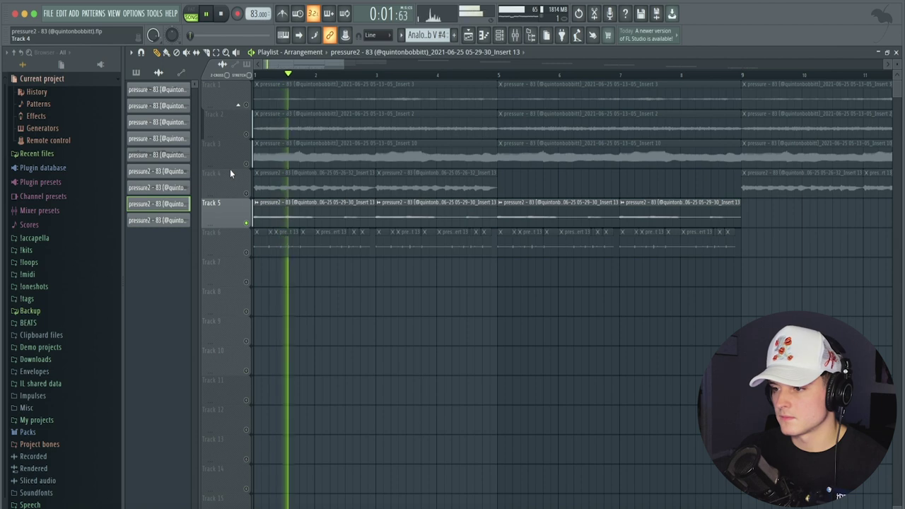
key(space)
Solo track 6 in the playlist
right_click(240, 228)
click(235, 250)
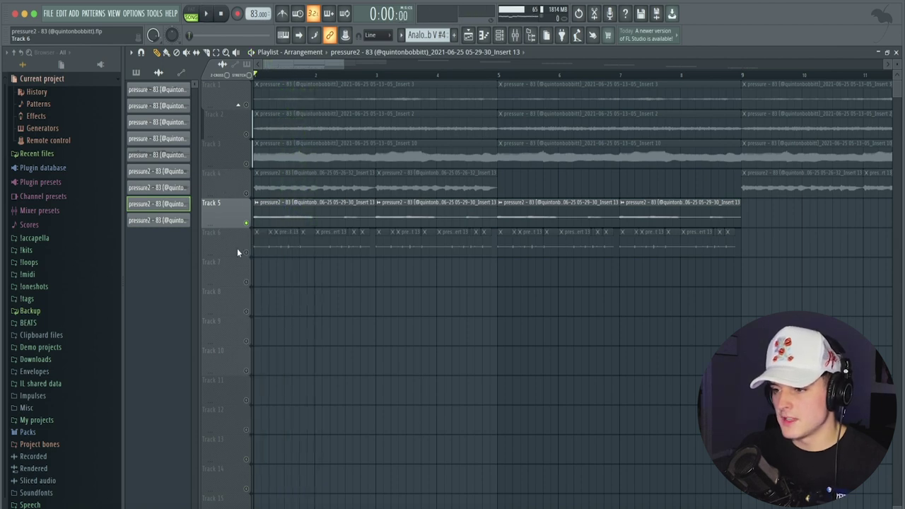
right_click(246, 252)
scroll(268, 84, up, 3)
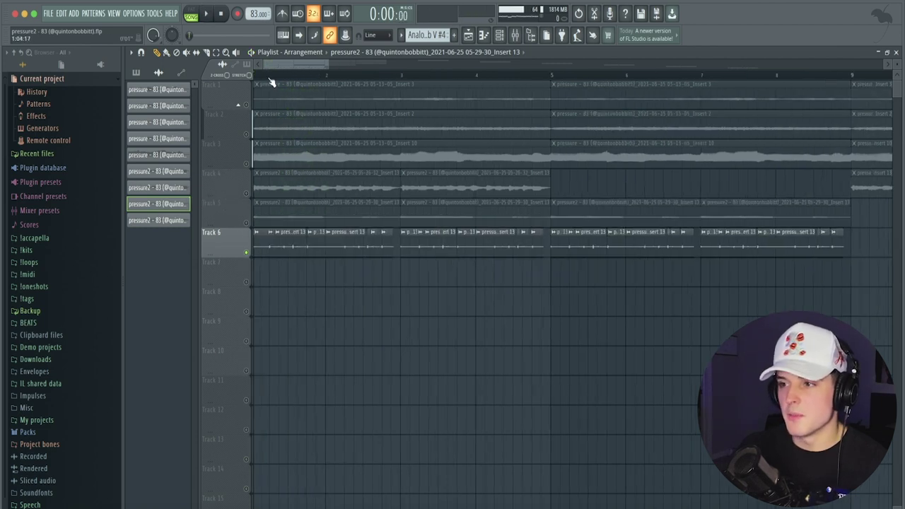
Examine the Delay ETERNITY and ValhallaVintageVerb effects on track 6's mixer track, Insert 13
click(515, 35)
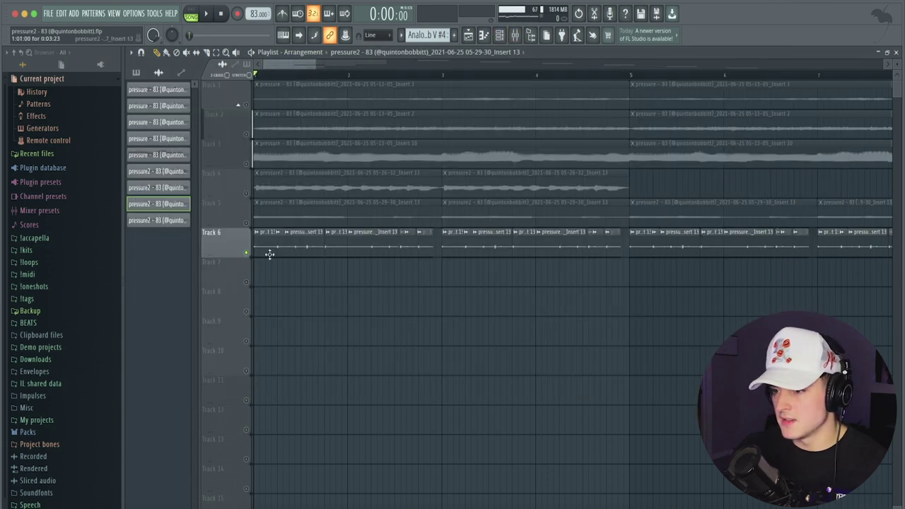
double_click(268, 253)
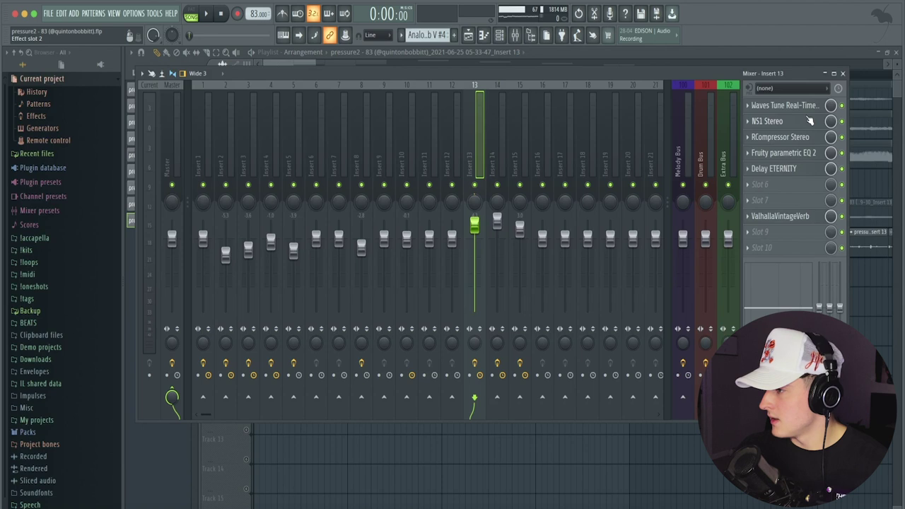
click(774, 169)
click(774, 168)
click(778, 216)
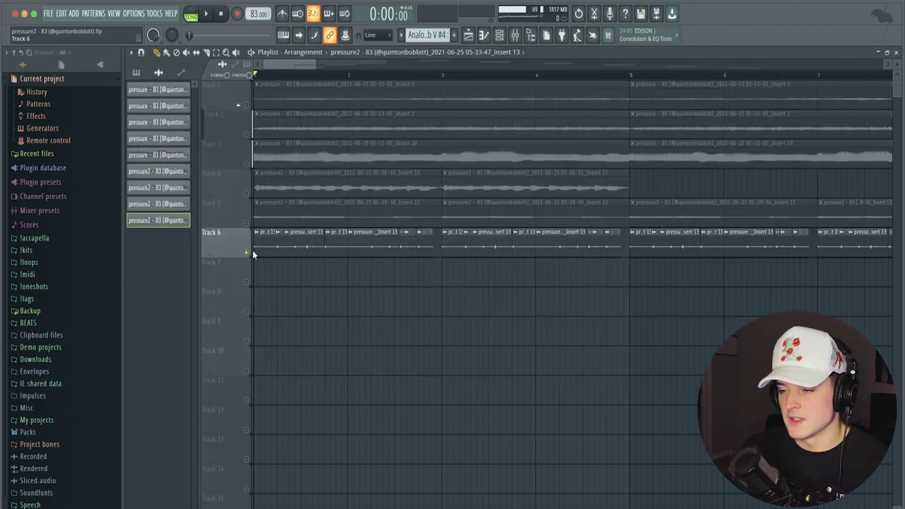
Play soloed track 6 and check the pitch setting of one of its audio clips
key(space)
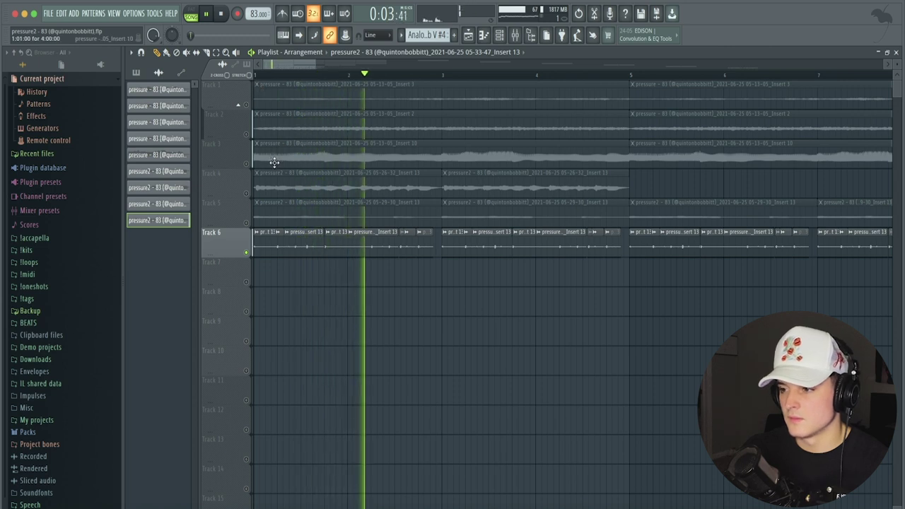
key(space)
double_click(352, 248)
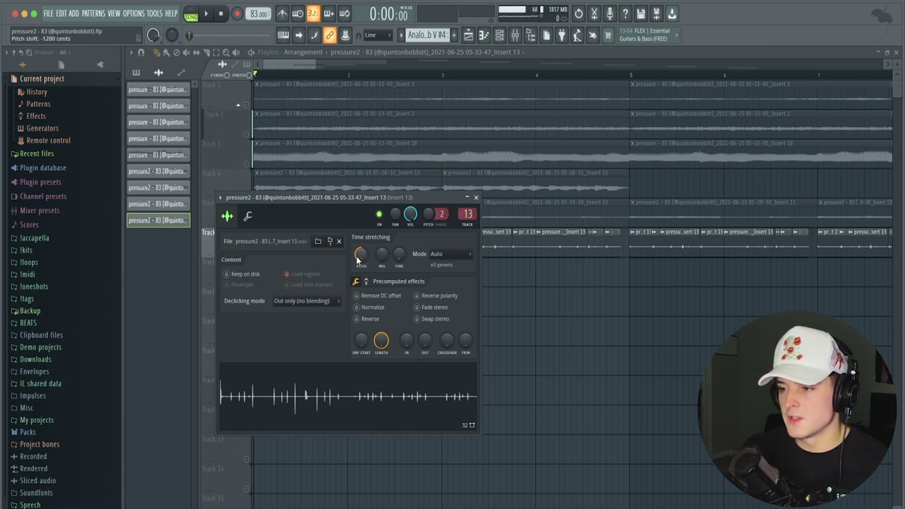
click(475, 197)
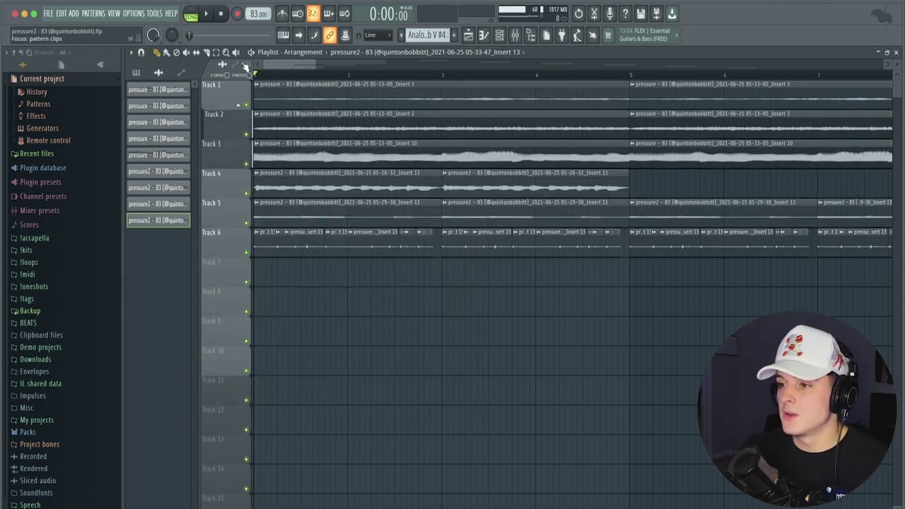
Play the full arrangement from the start with all tracks unmuted
key(space)
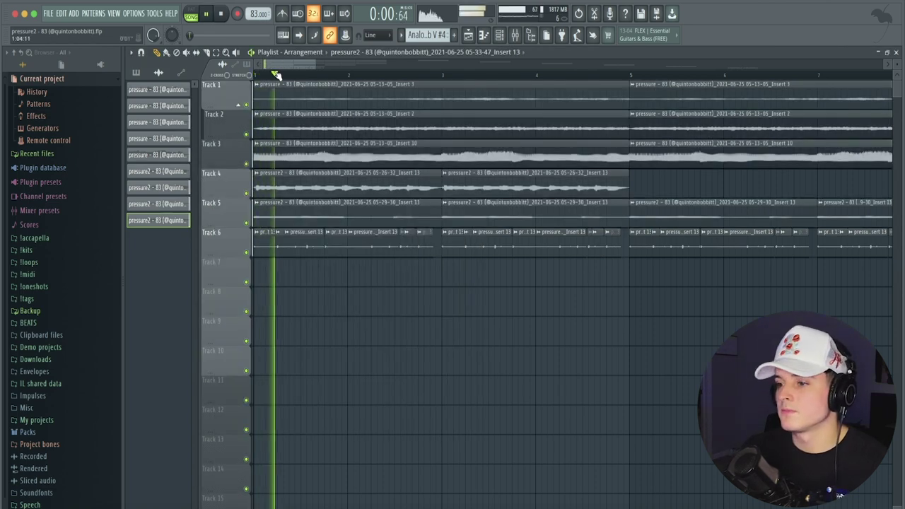
scroll(279, 76, down, 6)
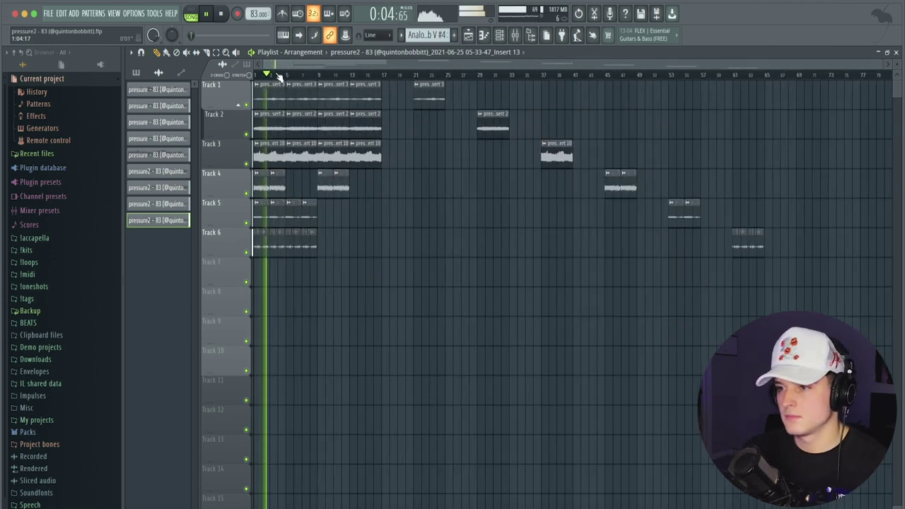